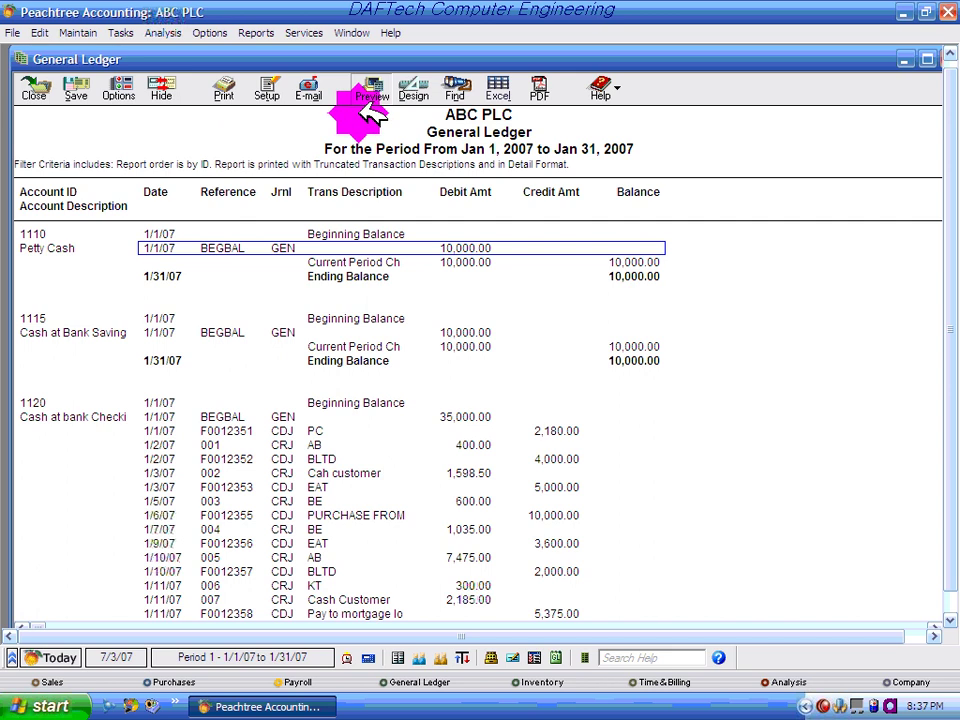
- Set the General Ledger report's time frame to a range from Period 1 (1/1/07) to Period 3 (3/31/07)
{"action": "left_click", "coordinate": [120, 88]}
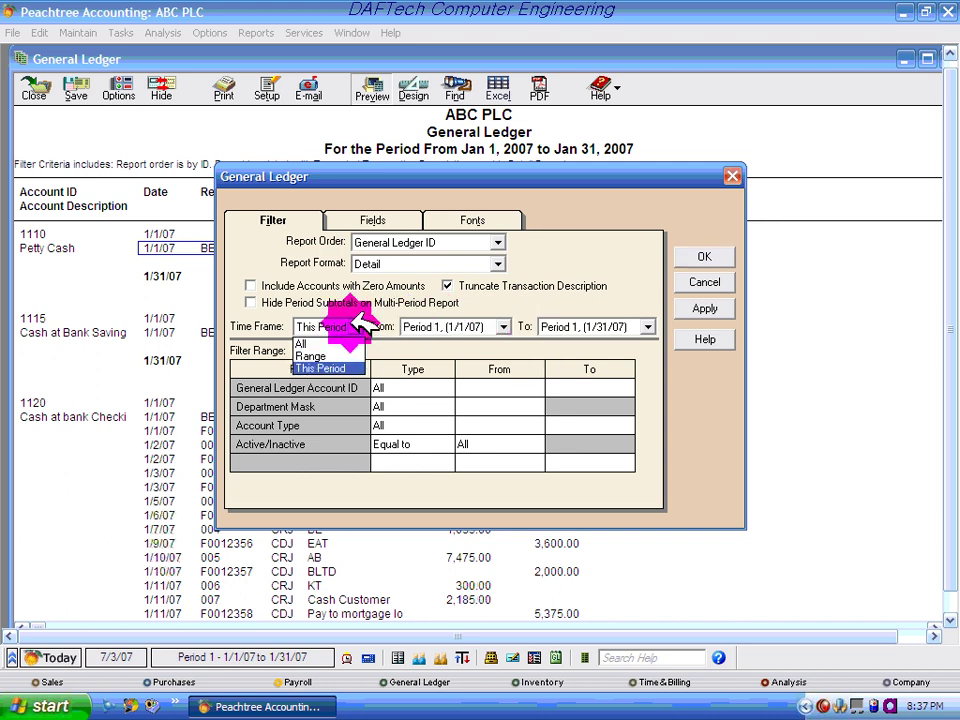
{"action": "left_click", "coordinate": [315, 340]}
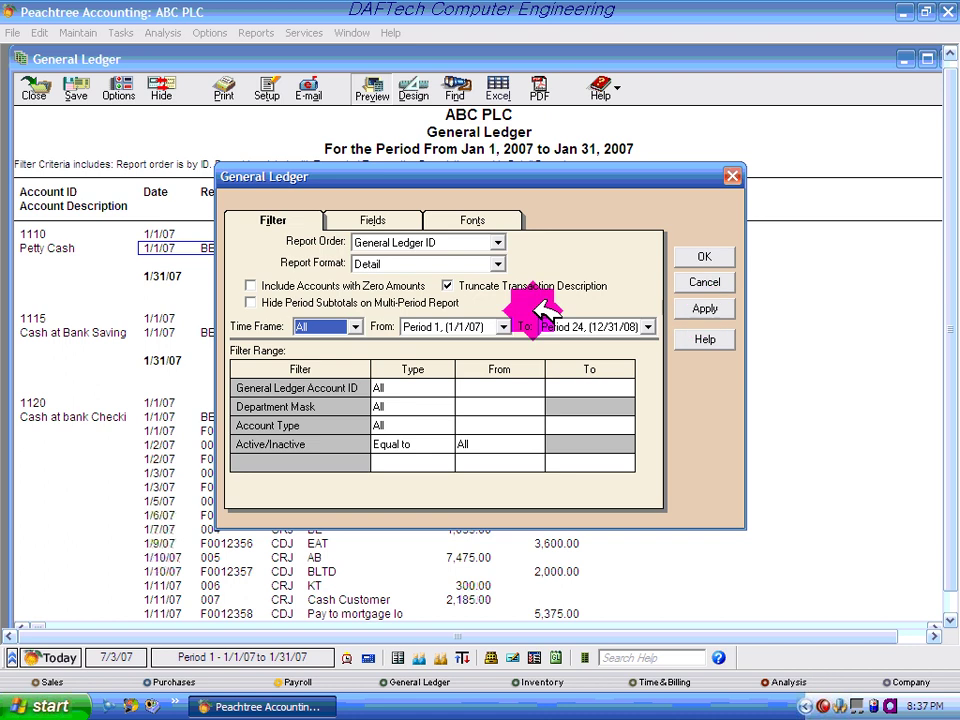
{"action": "left_click", "coordinate": [350, 326]}
{"action": "left_click", "coordinate": [312, 356]}
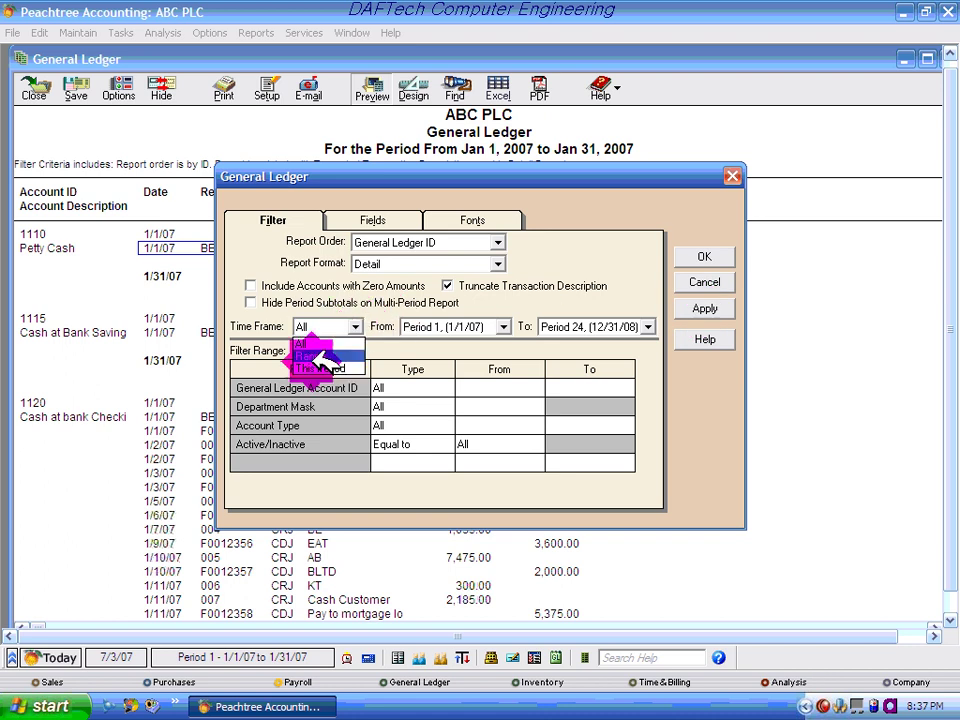
{"action": "left_click", "coordinate": [647, 326]}
{"action": "left_click_drag", "start_coordinate": [652, 386], "coordinate": [650, 356]}
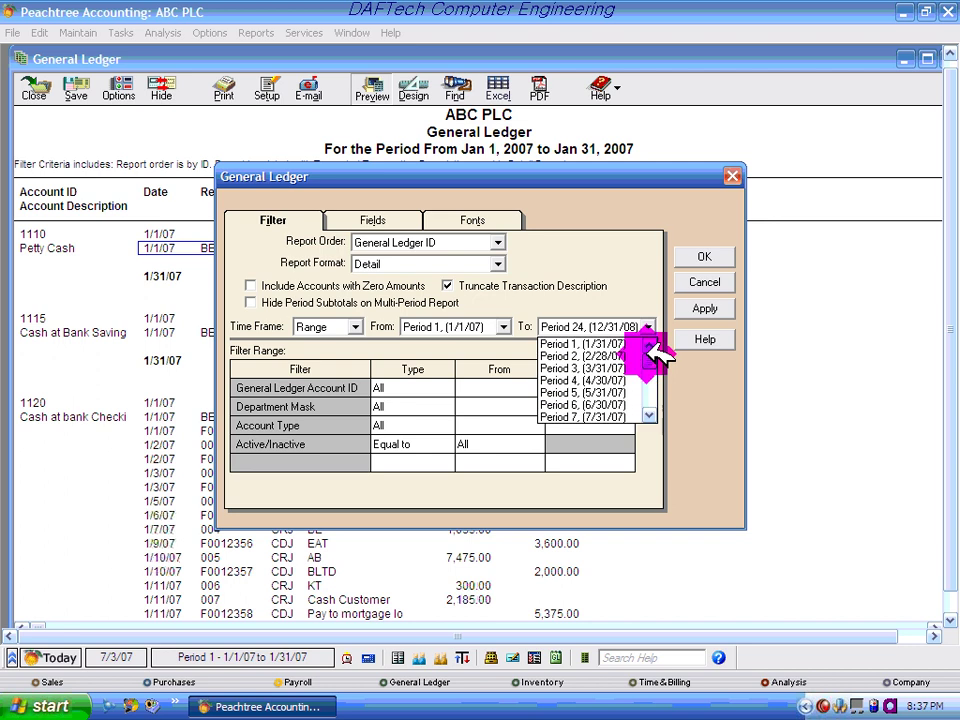
{"action": "left_click", "coordinate": [588, 368]}
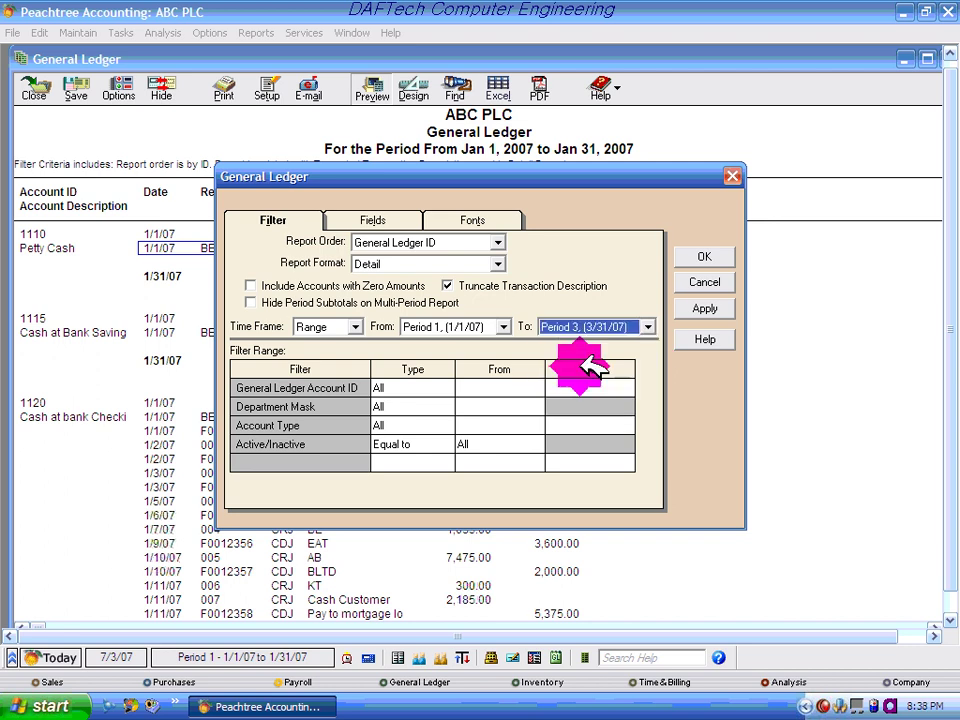
- Set the end of the report's time range to Period 1 (1/31/07)
{"action": "left_click", "coordinate": [647, 327]}
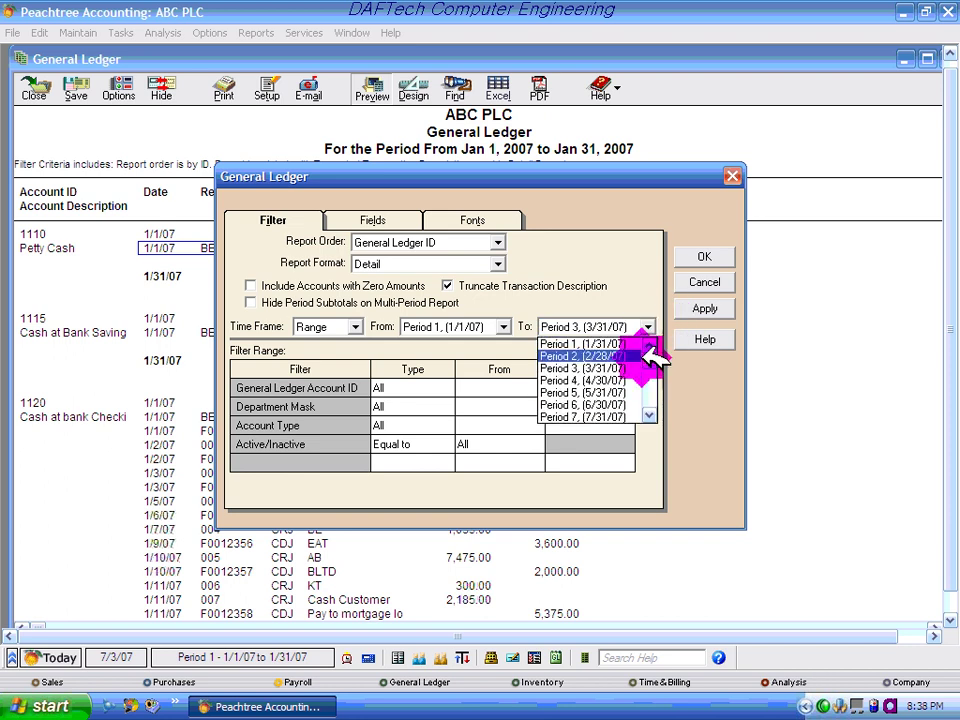
{"action": "left_click", "coordinate": [635, 344]}
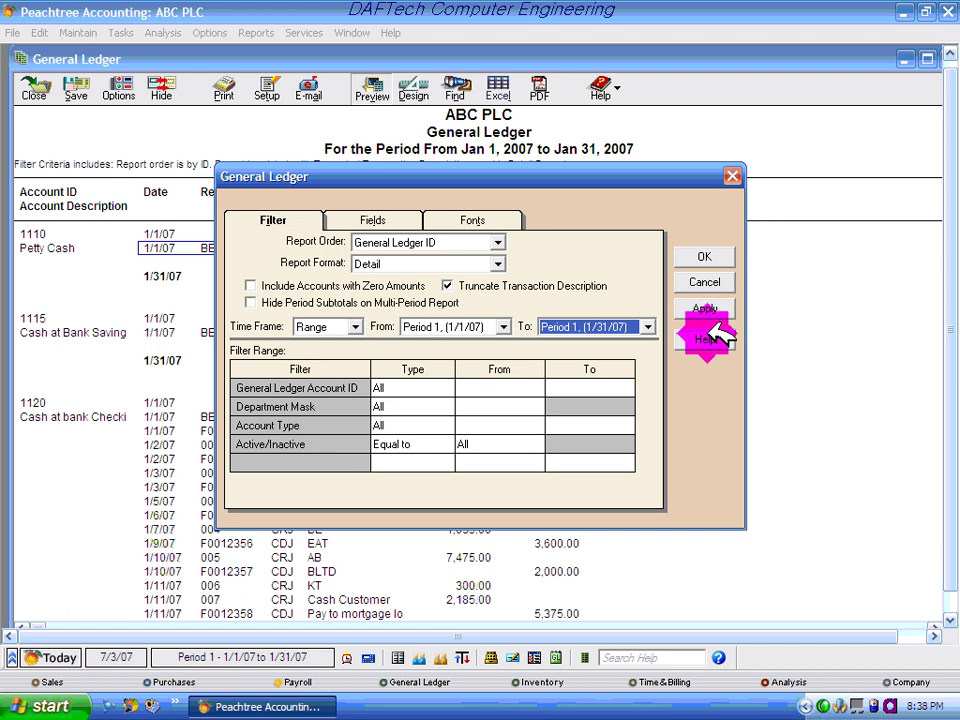
{"action": "left_click", "coordinate": [647, 328]}
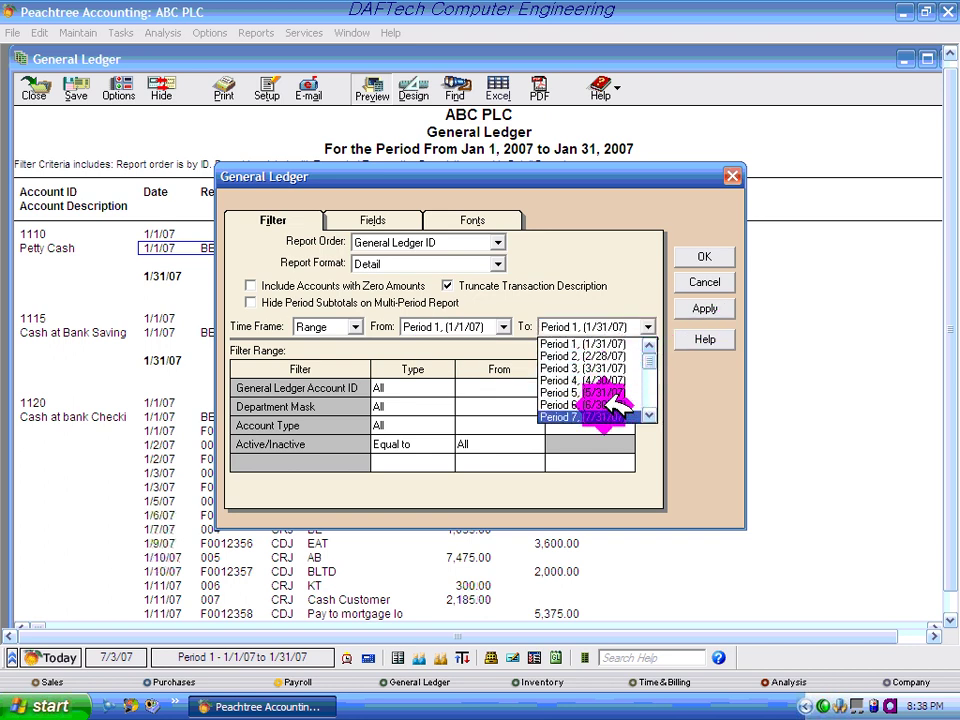
{"action": "left_click", "coordinate": [637, 328]}
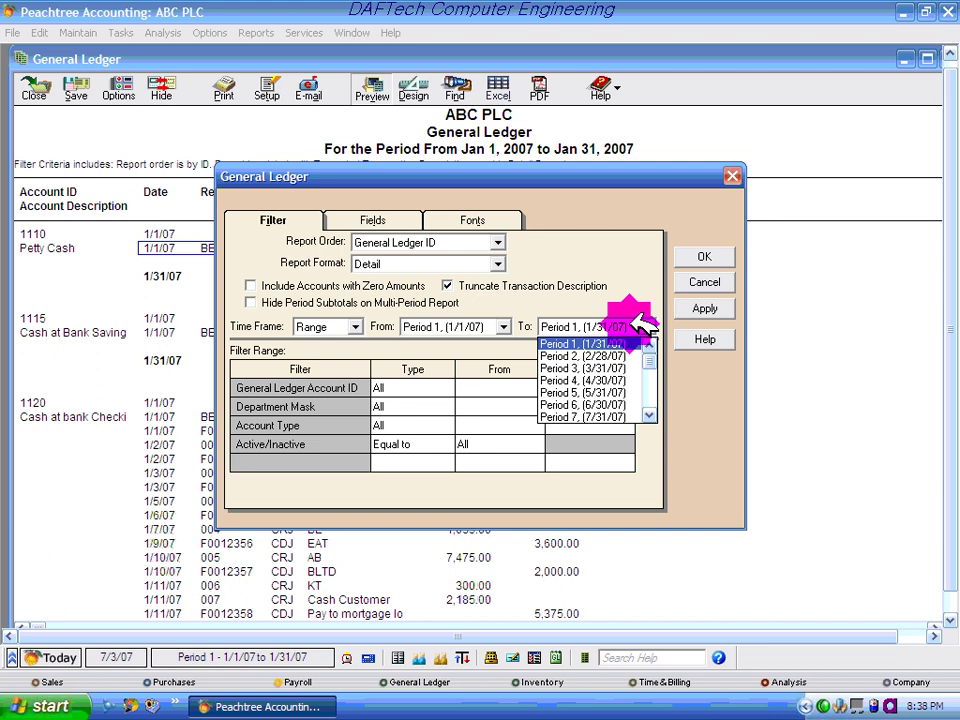
- Try the All time frame and set the report's time frame to This Period
{"action": "left_click", "coordinate": [354, 327]}
{"action": "left_click", "coordinate": [354, 327]}
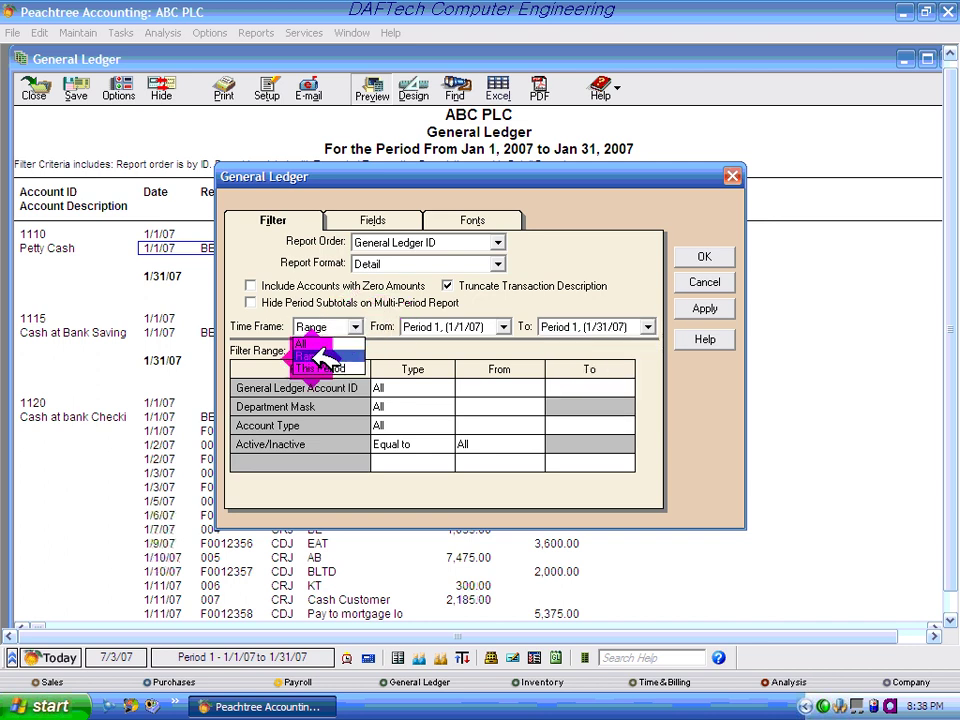
{"action": "left_click", "coordinate": [321, 368]}
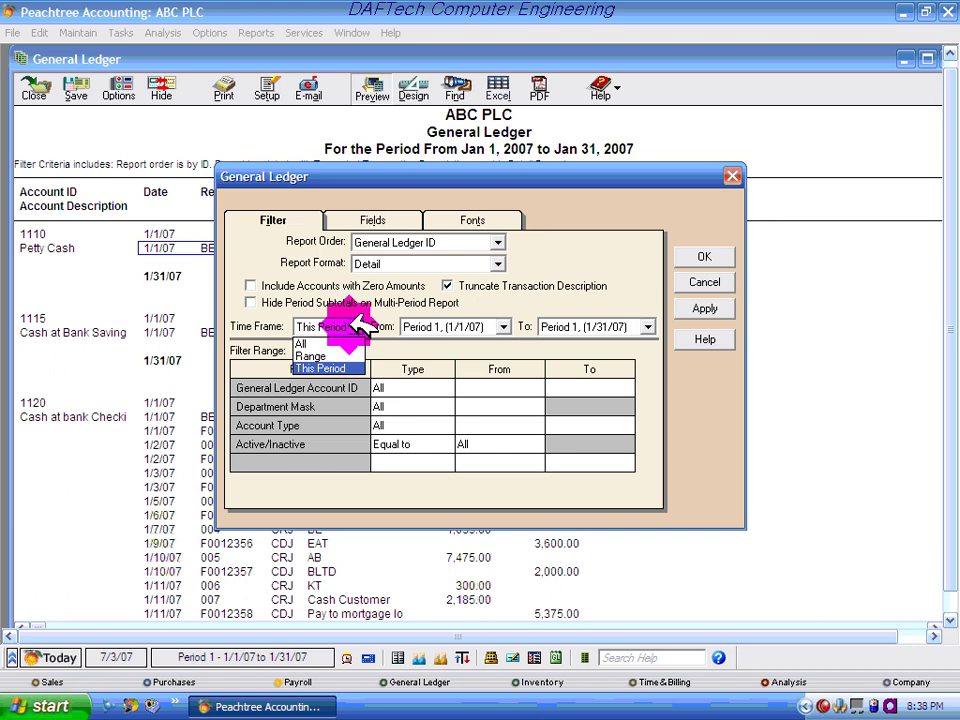
{"action": "left_click", "coordinate": [303, 343]}
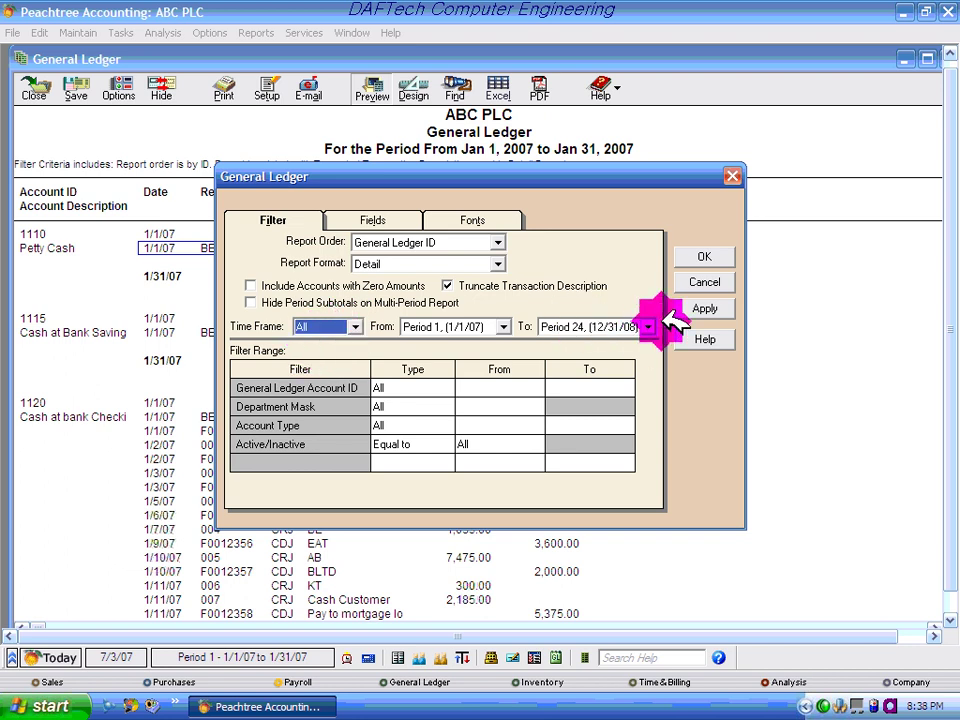
{"action": "left_click", "coordinate": [352, 326]}
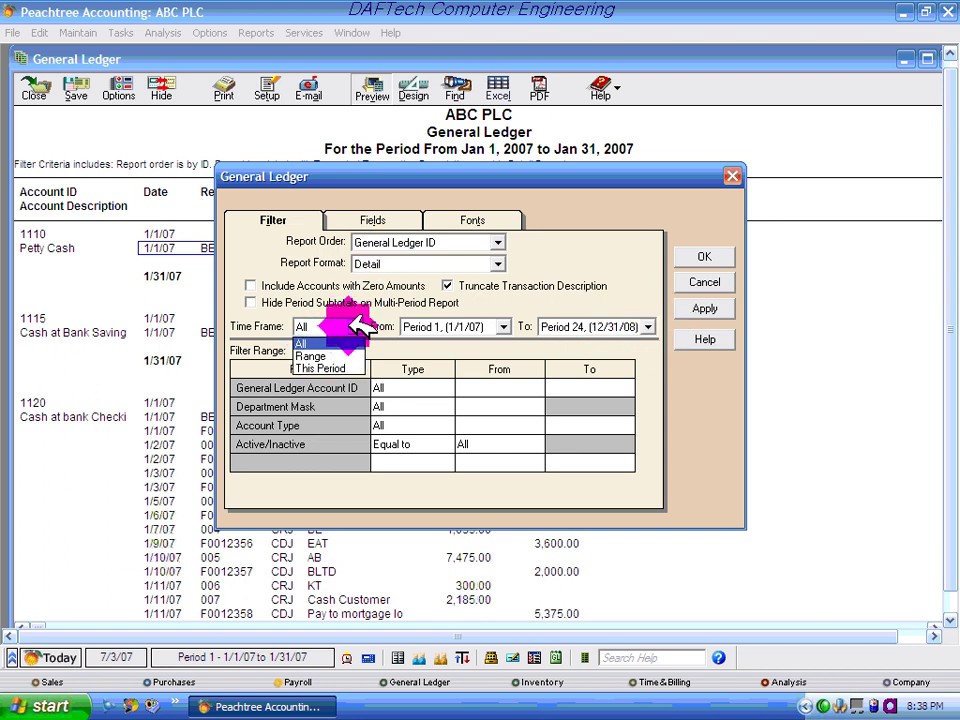
{"action": "left_click", "coordinate": [320, 366]}
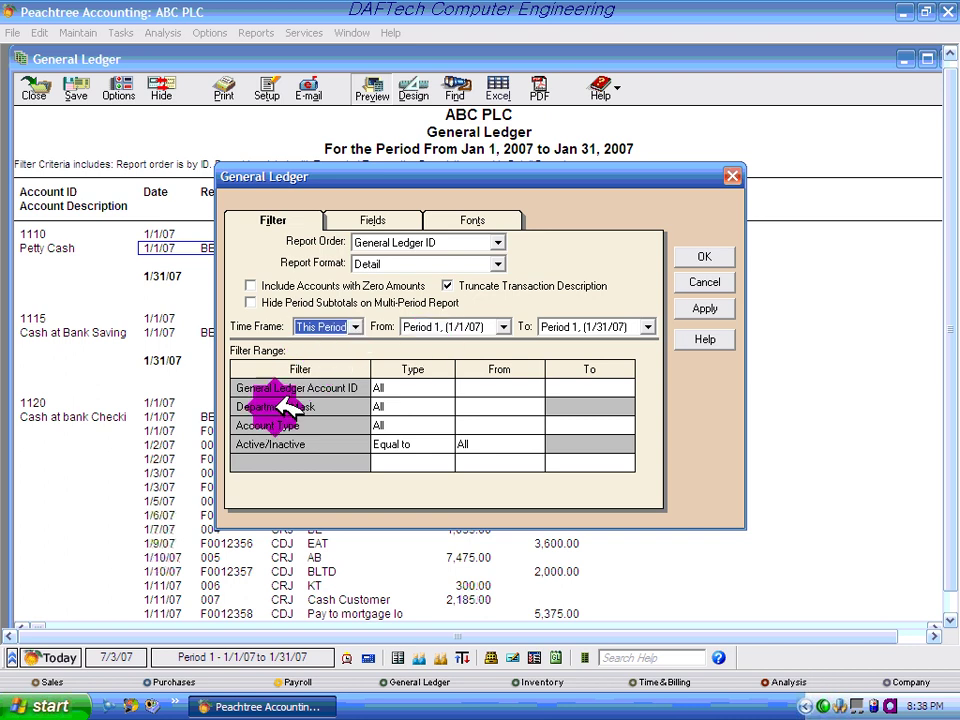
- Filter the General Ledger report to accounts whose Account Type is equal to Cash, and look through the resulting report
{"action": "left_click", "coordinate": [380, 386]}
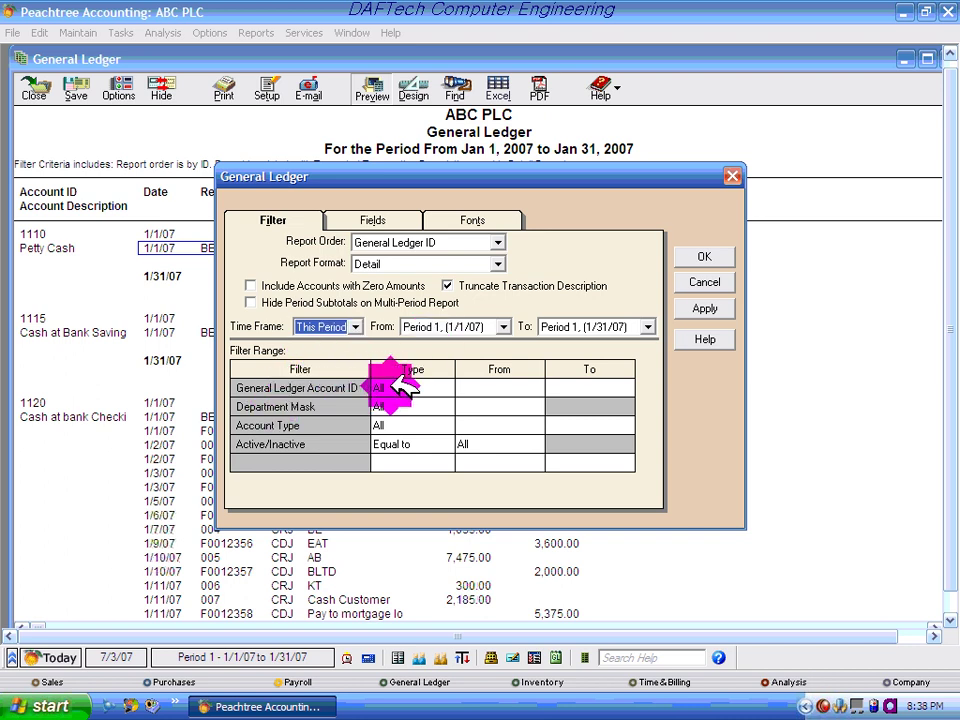
{"action": "left_click", "coordinate": [455, 425]}
{"action": "left_click", "coordinate": [462, 425]}
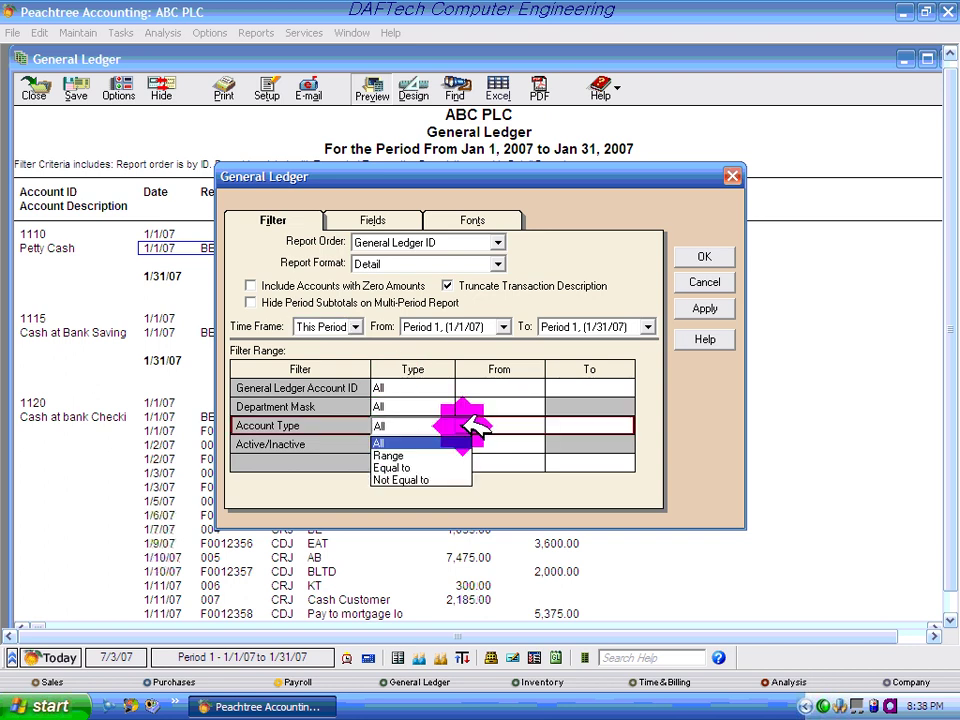
{"action": "left_click", "coordinate": [410, 462]}
{"action": "left_click", "coordinate": [500, 425]}
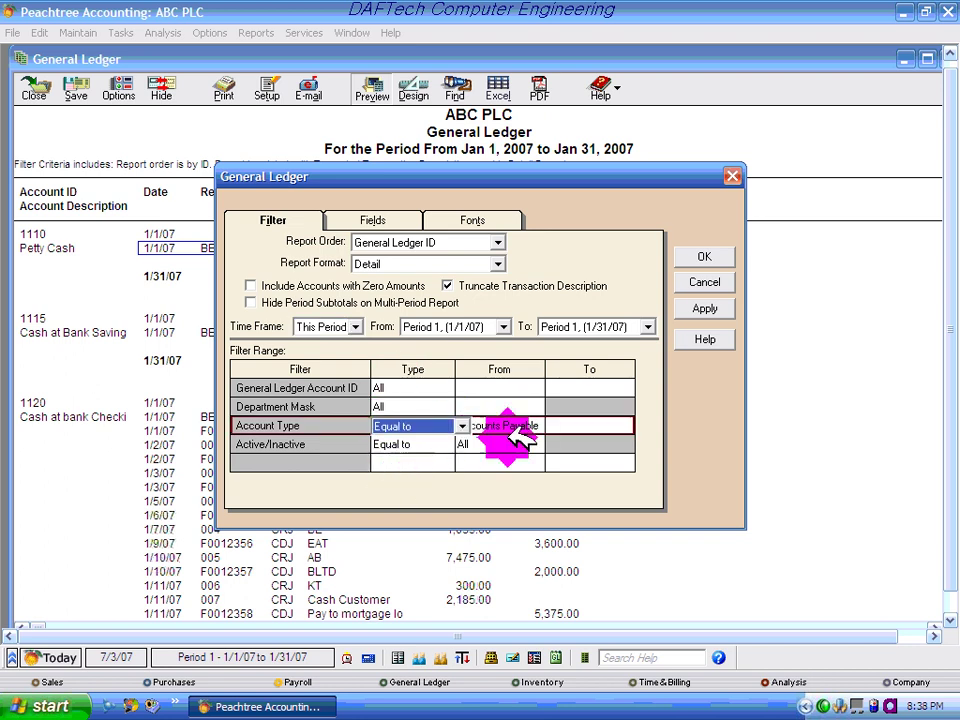
{"action": "left_click", "coordinate": [540, 426]}
{"action": "left_click", "coordinate": [490, 480]}
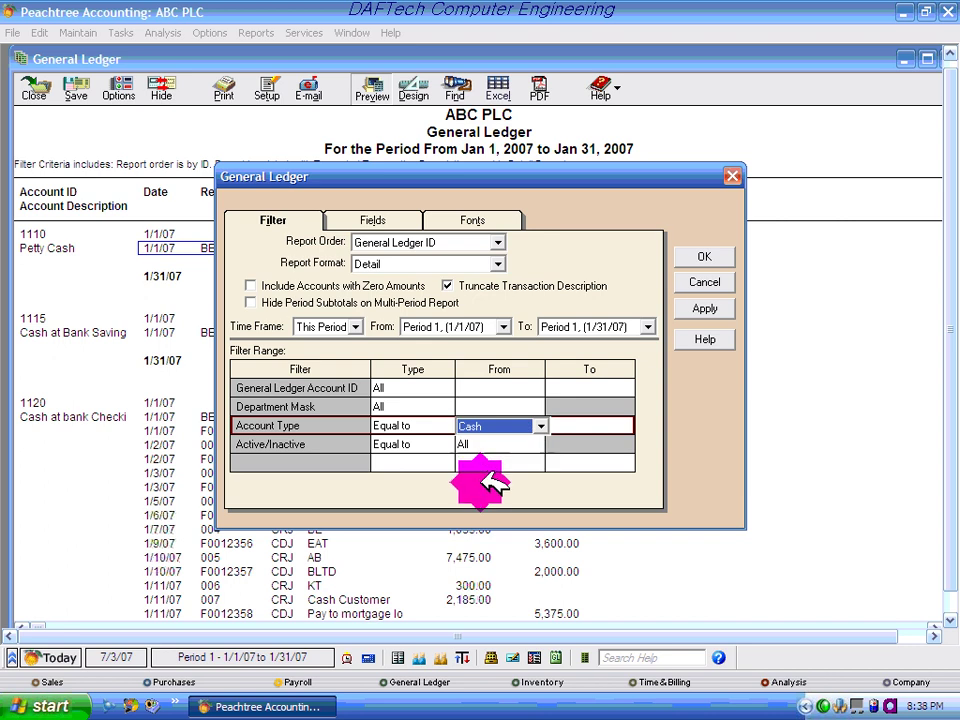
{"action": "left_click", "coordinate": [704, 256]}
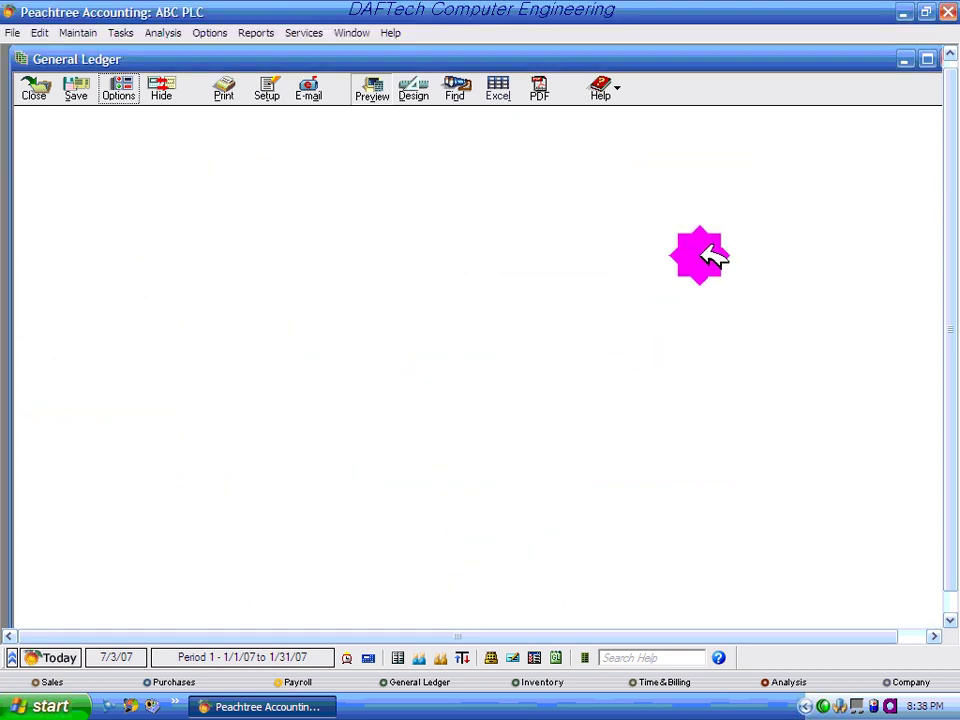
{"action": "scroll", "coordinate": [520, 305], "scroll_direction": "down", "scroll_amount": 3}
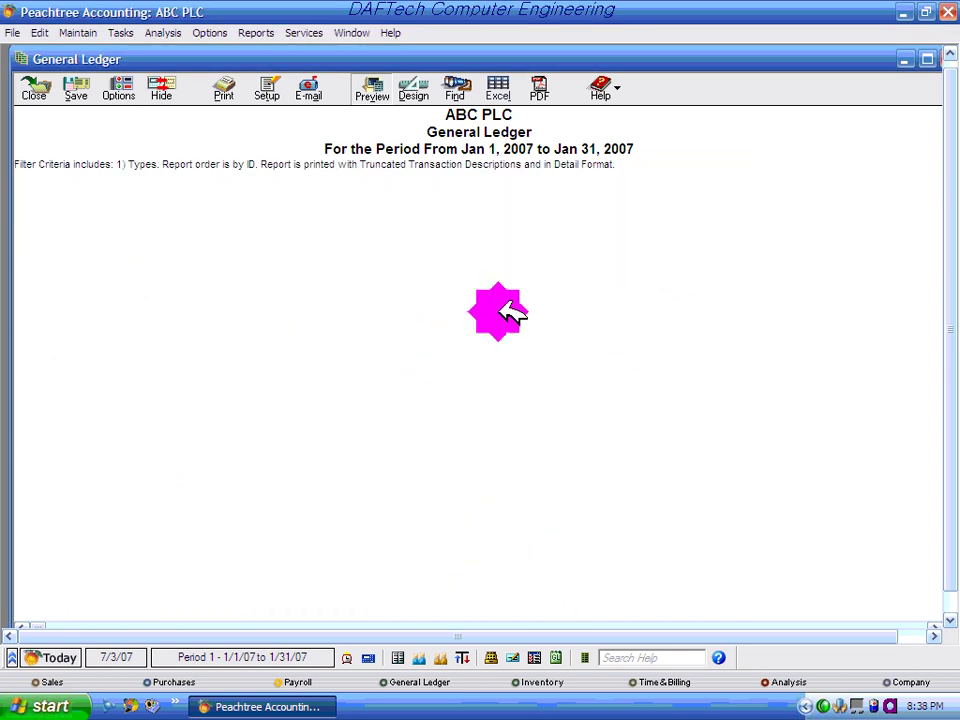
{"action": "scroll", "coordinate": [510, 313], "scroll_direction": "down", "scroll_amount": 10}
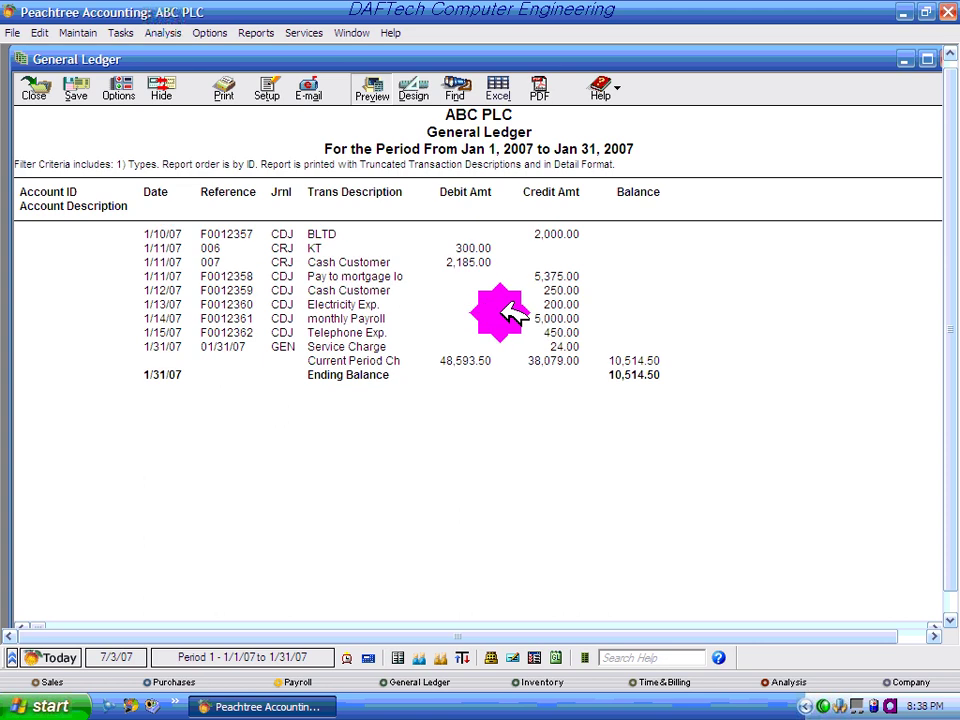
{"action": "scroll", "coordinate": [505, 305], "scroll_direction": "up", "scroll_amount": 10}
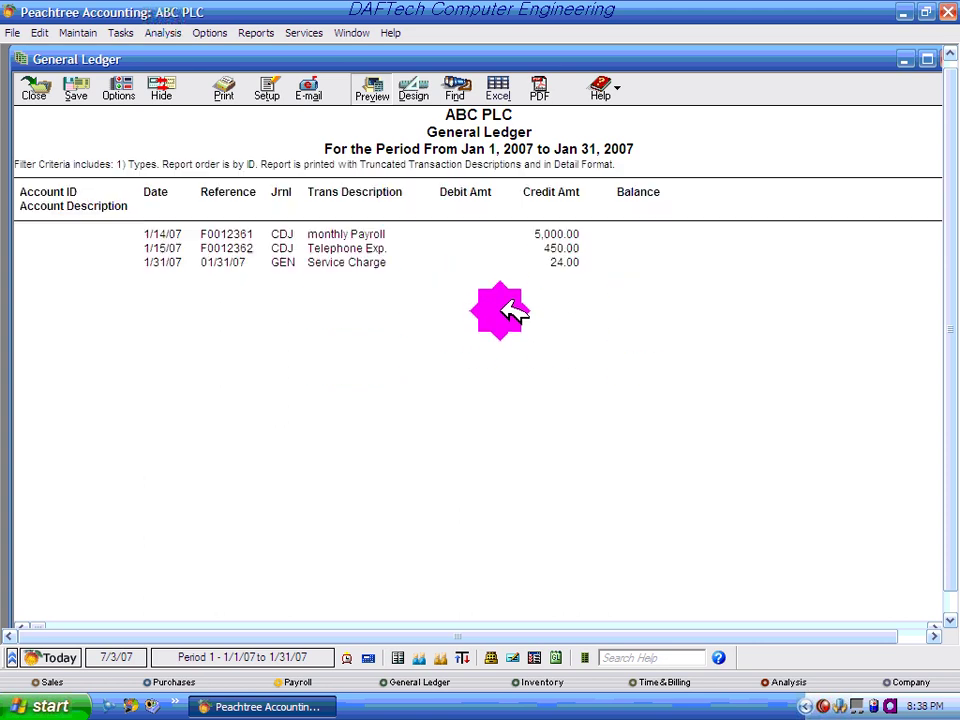
- Reset the report's Account Type filter to All and regenerate the General Ledger report
{"action": "left_click", "coordinate": [122, 88]}
{"action": "left_click", "coordinate": [432, 425]}
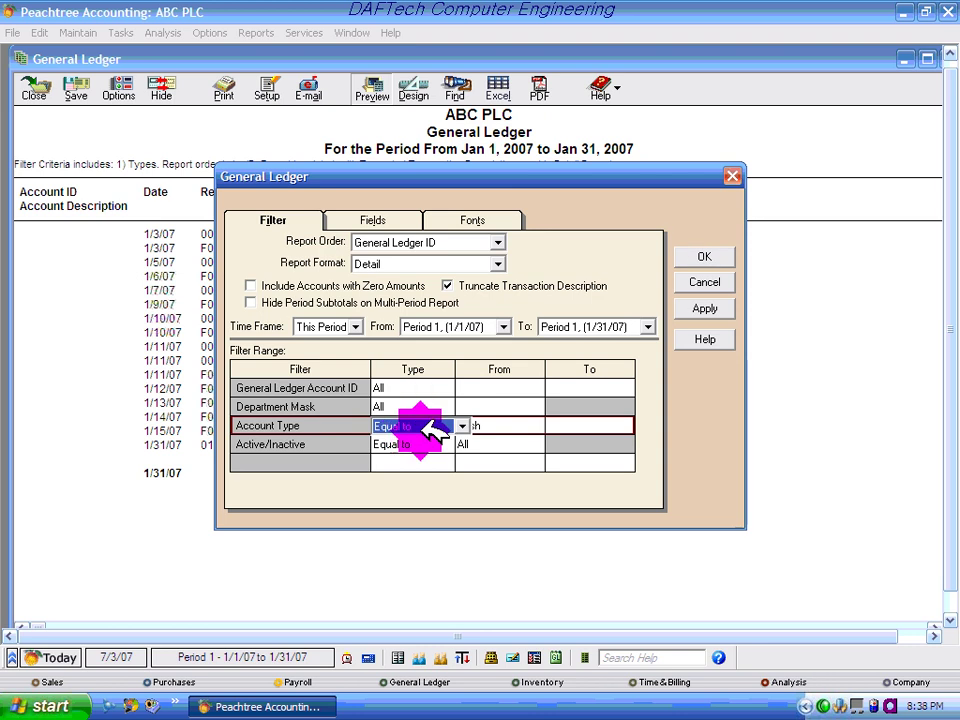
{"action": "left_click", "coordinate": [460, 426]}
{"action": "left_click", "coordinate": [395, 437]}
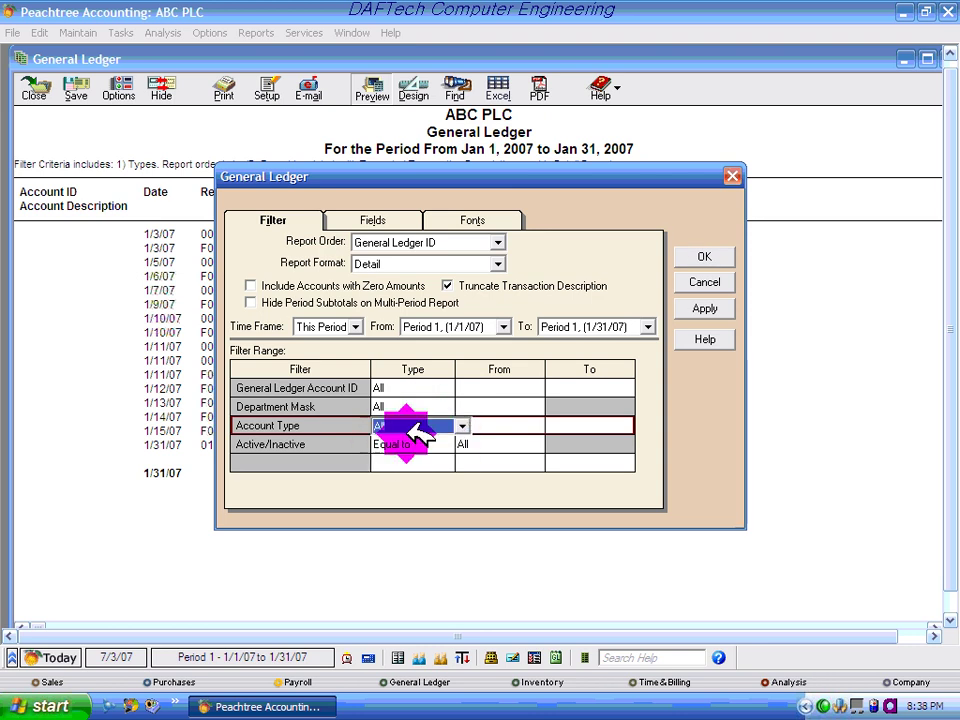
{"action": "left_click", "coordinate": [697, 258]}
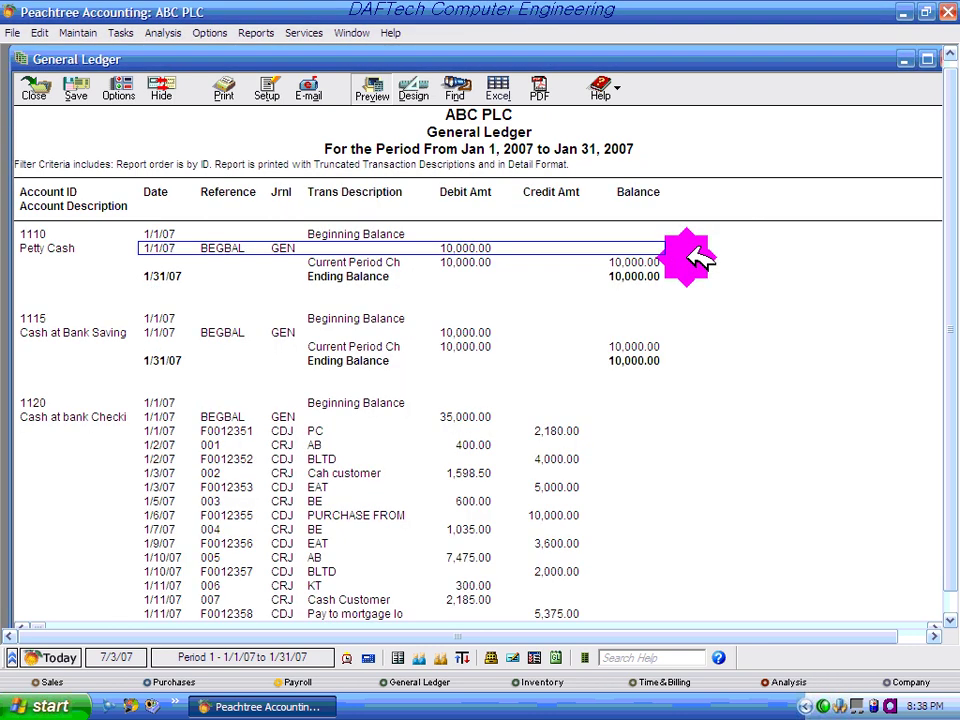
- Maximize the General Ledger report window and view the last accounts of the report
{"action": "left_click", "coordinate": [928, 60]}
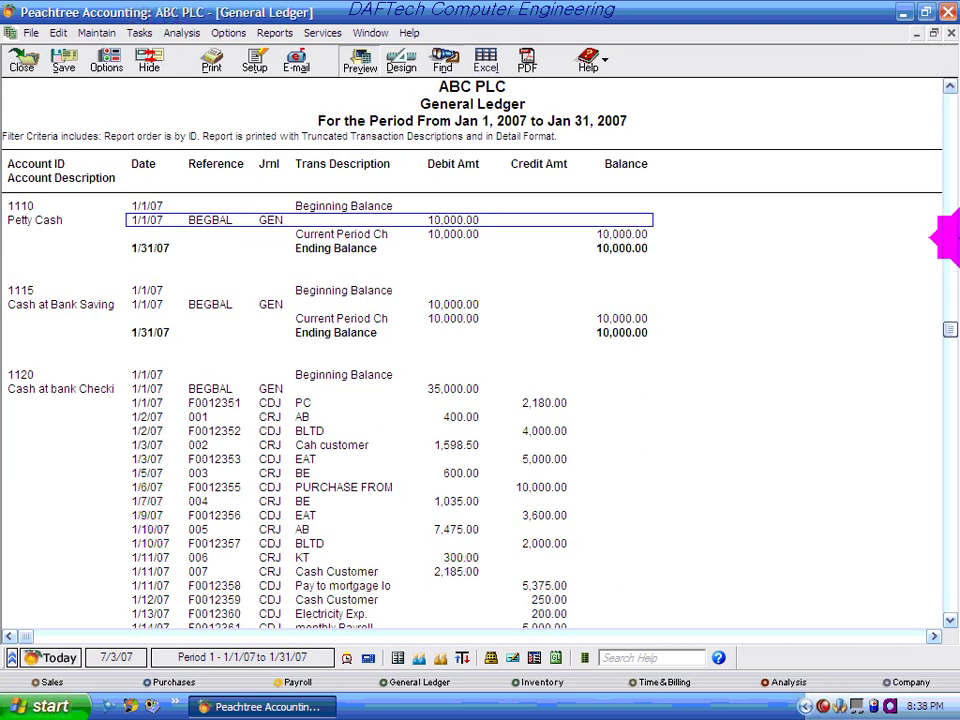
{"action": "left_click", "coordinate": [945, 536]}
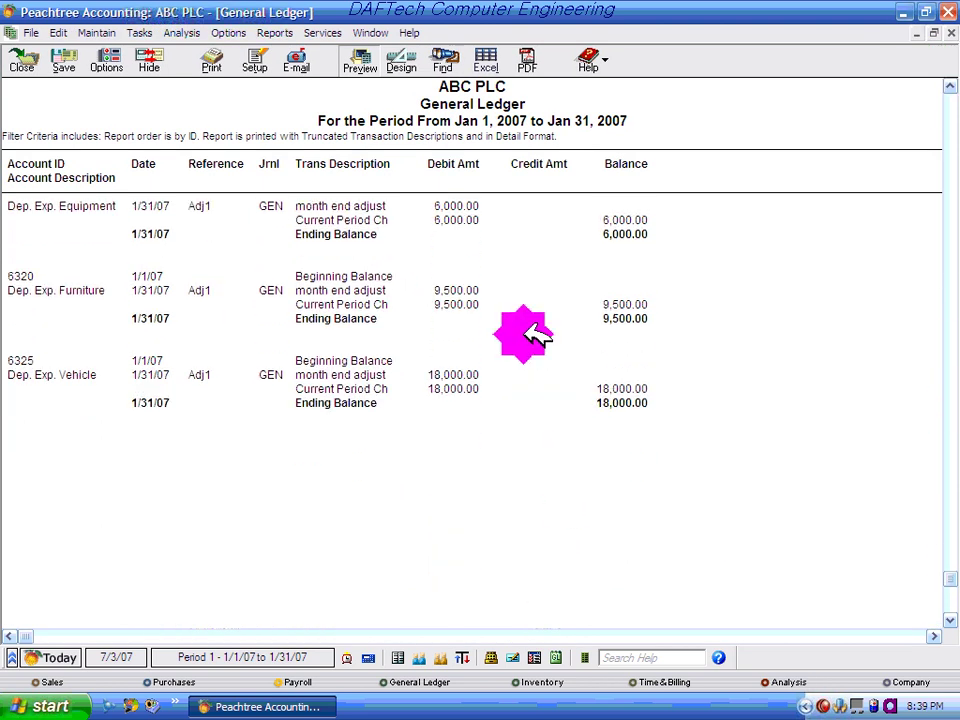
{"action": "scroll", "coordinate": [530, 335], "scroll_direction": "up", "scroll_amount": 2}
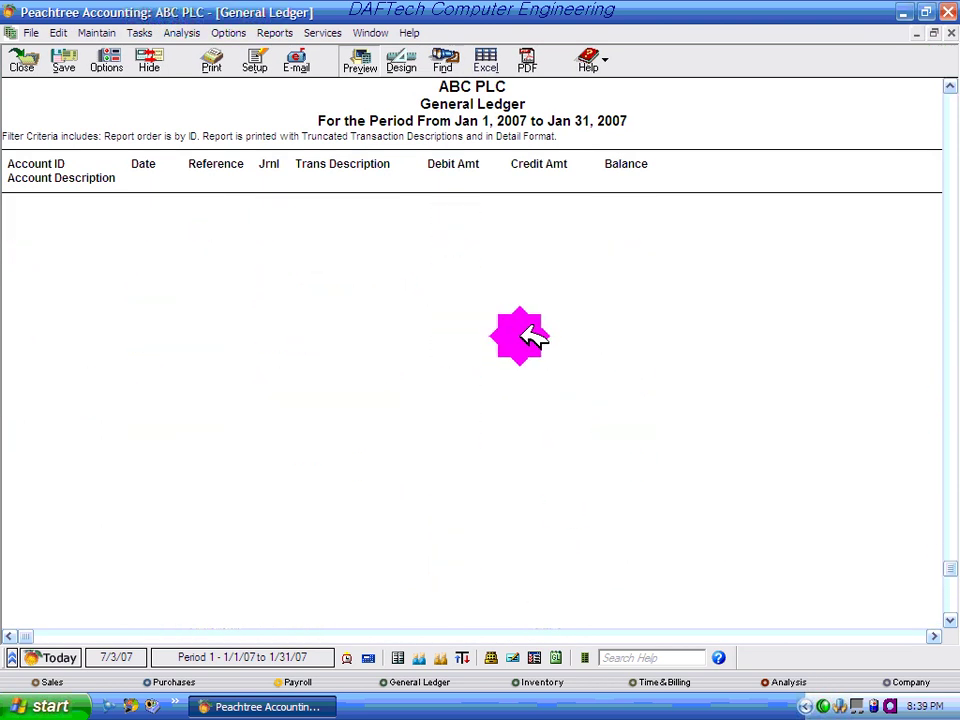
- Filter the report to the General Ledger Account ID range from 1110 to 4110 and look through the resulting report
{"action": "left_click", "coordinate": [108, 60]}
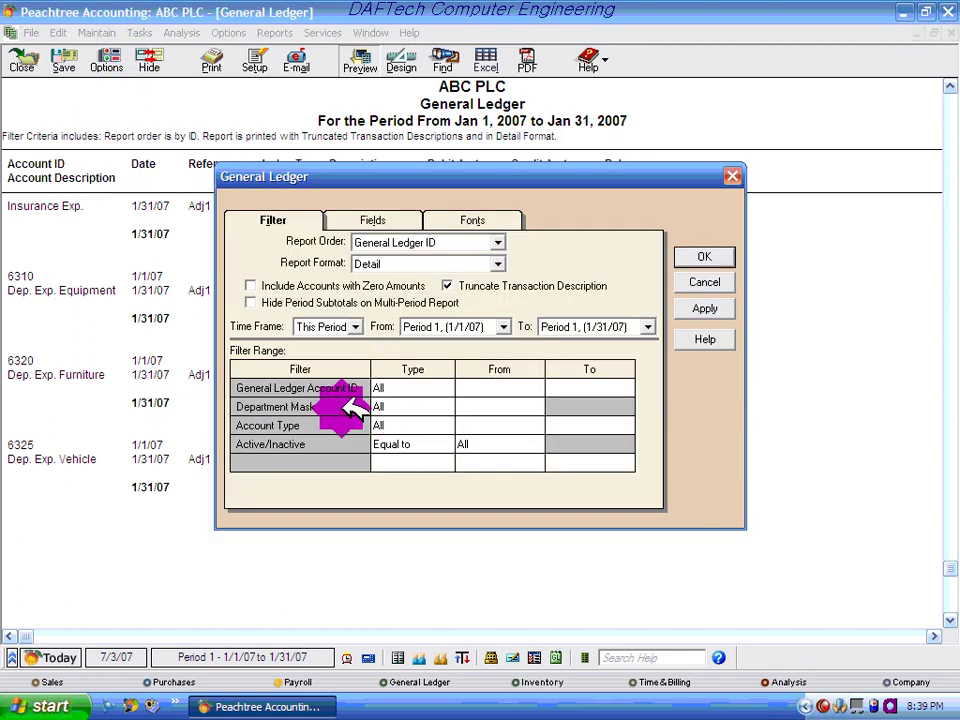
{"action": "left_click", "coordinate": [450, 390]}
{"action": "left_click", "coordinate": [440, 392]}
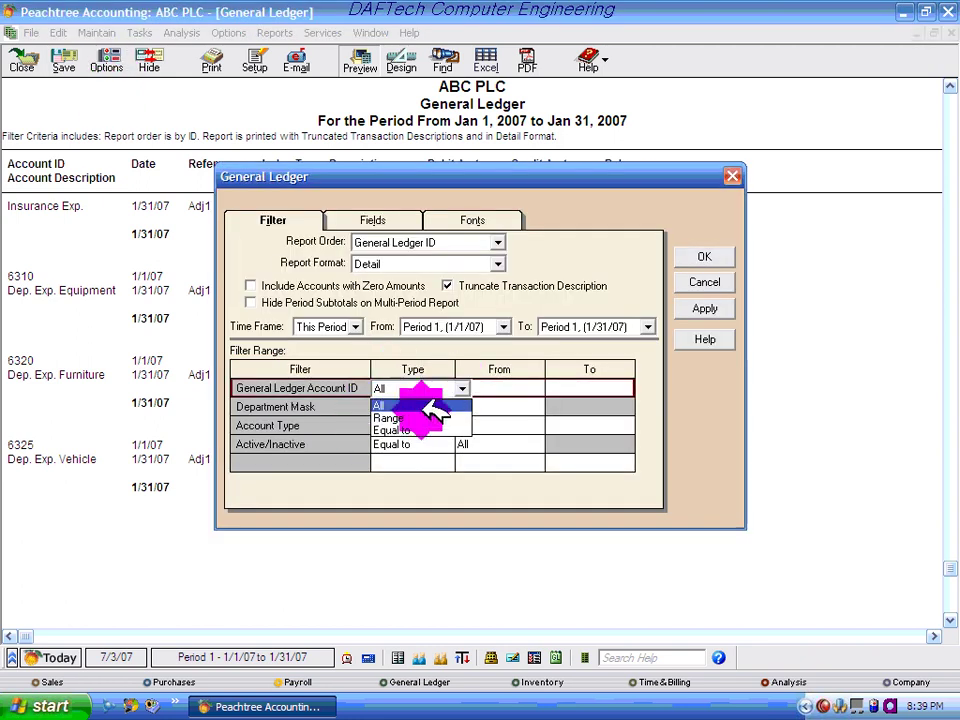
{"action": "left_click", "coordinate": [412, 416]}
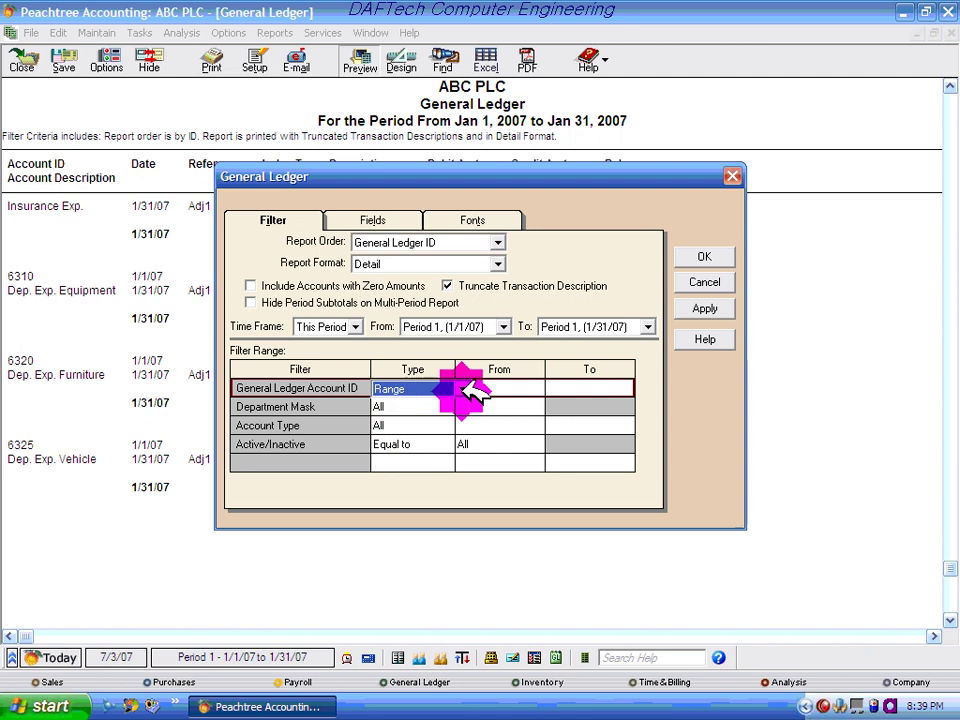
{"action": "left_click", "coordinate": [495, 388]}
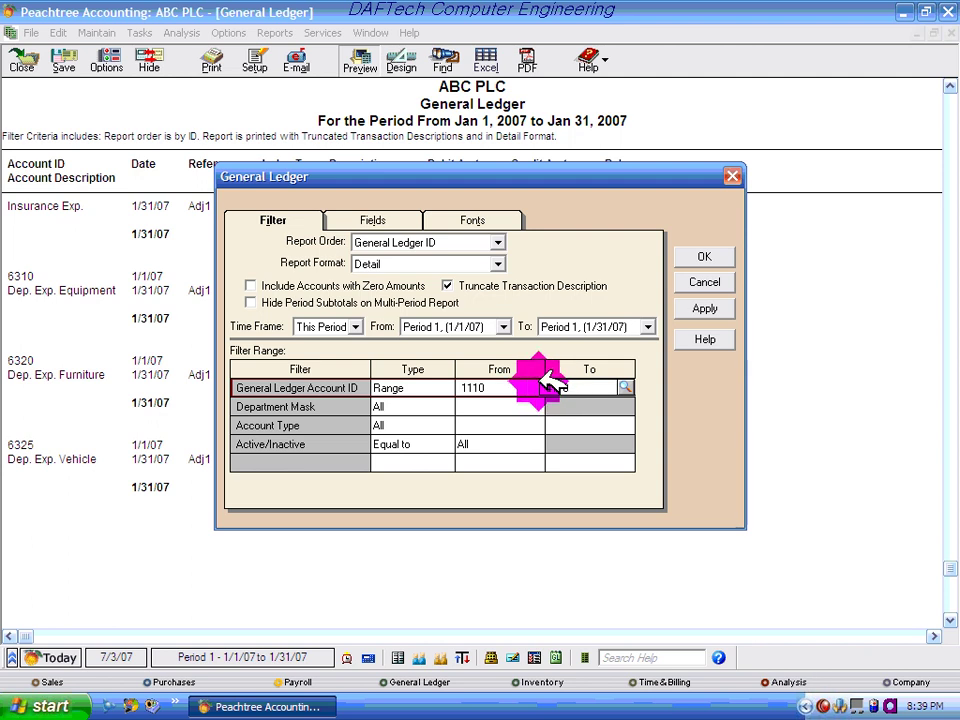
{"action": "type", "text": "4110"}
{"action": "key", "text": "Tab"}
{"action": "left_click", "coordinate": [704, 256]}
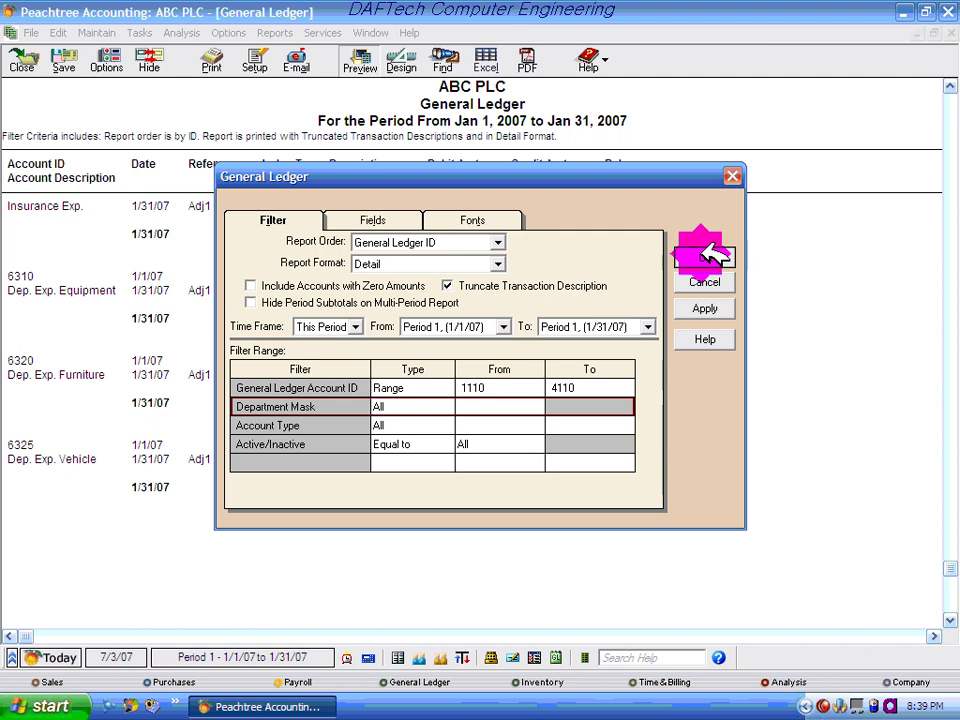
{"action": "scroll", "coordinate": [257, 219], "scroll_direction": "down", "scroll_amount": 2}
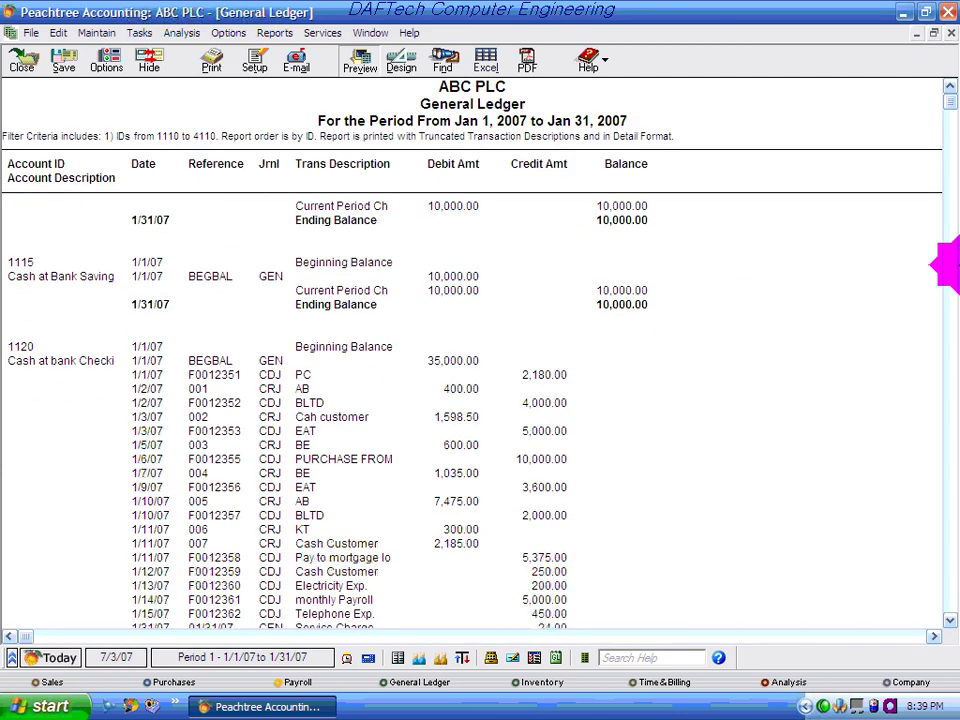
{"action": "left_click_drag", "start_coordinate": [950, 100], "coordinate": [952, 487]}
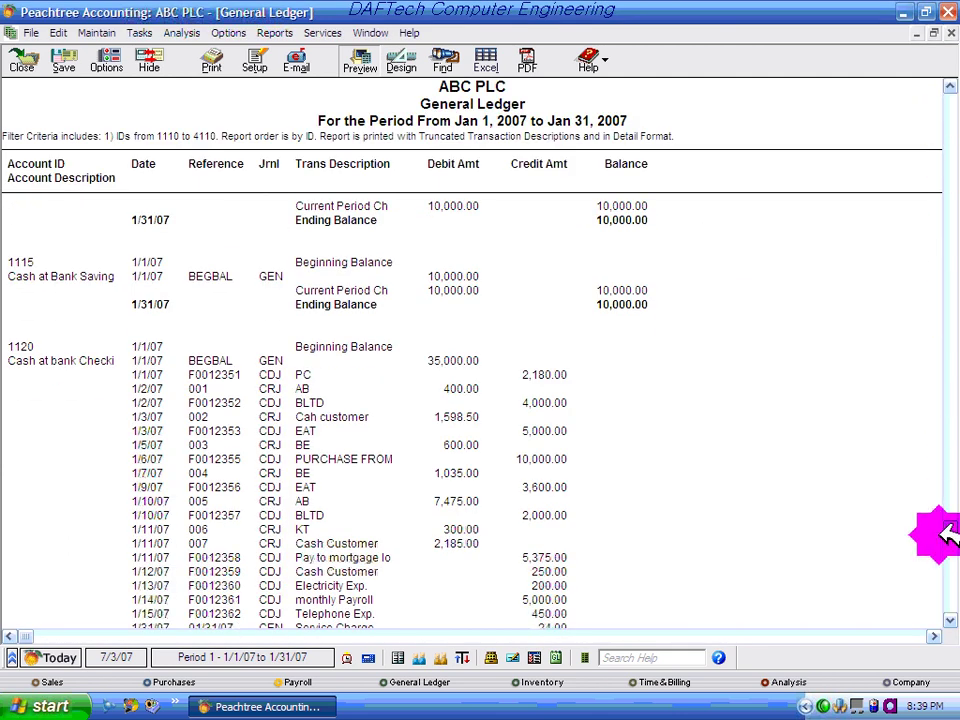
- View the last accounts of the filtered report, close it and reopen the General Ledger report from the report list
{"action": "left_click_drag", "start_coordinate": [945, 535], "coordinate": [949, 553]}
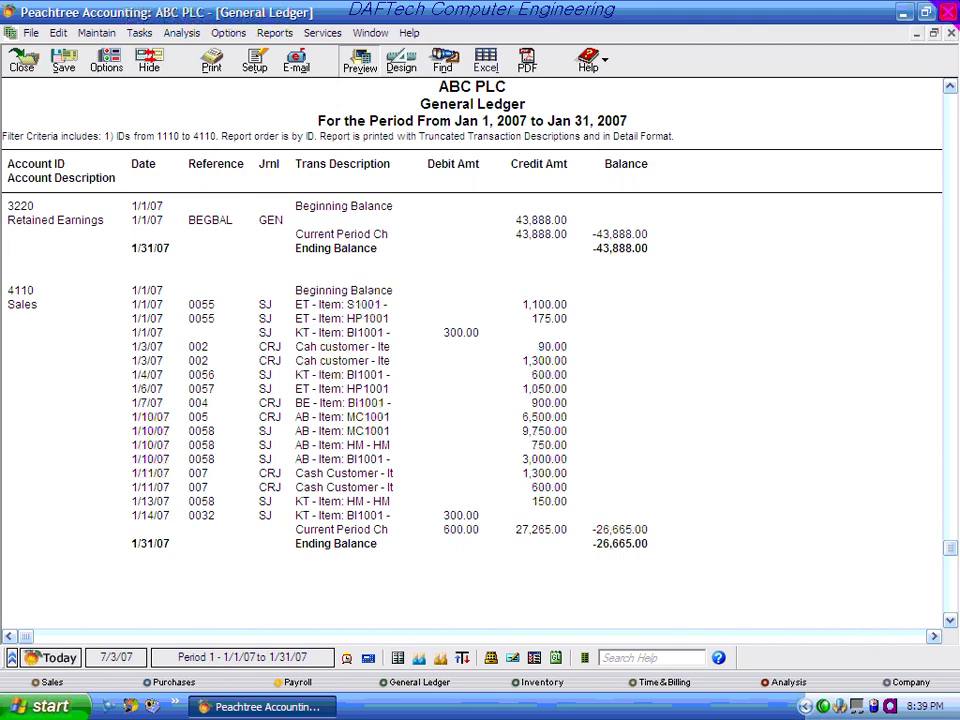
{"action": "left_click", "coordinate": [951, 33]}
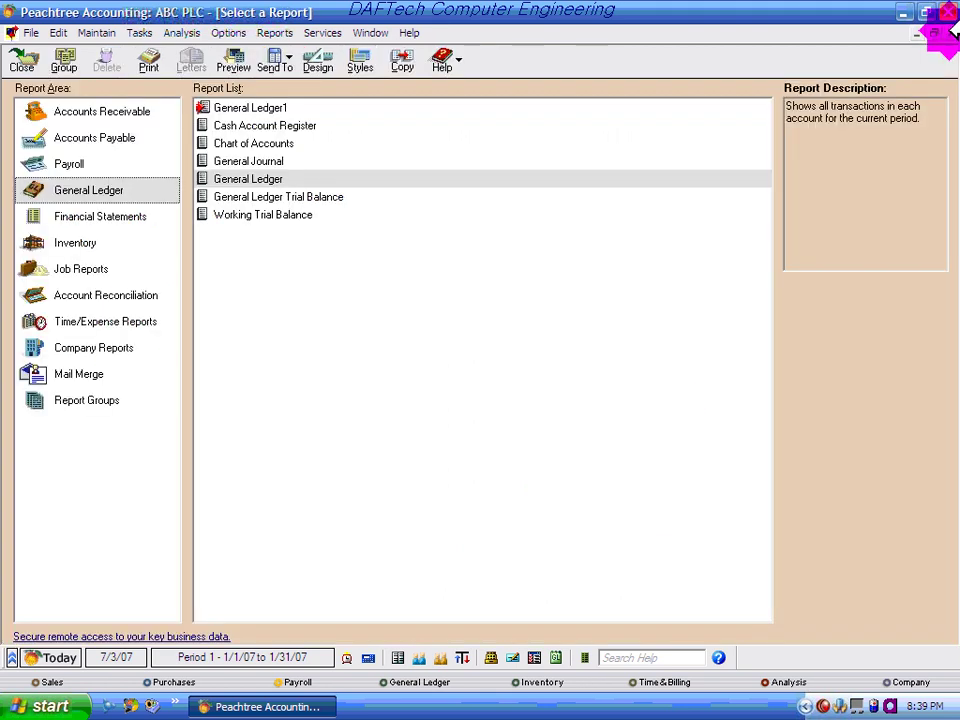
{"action": "double_click", "coordinate": [289, 177]}
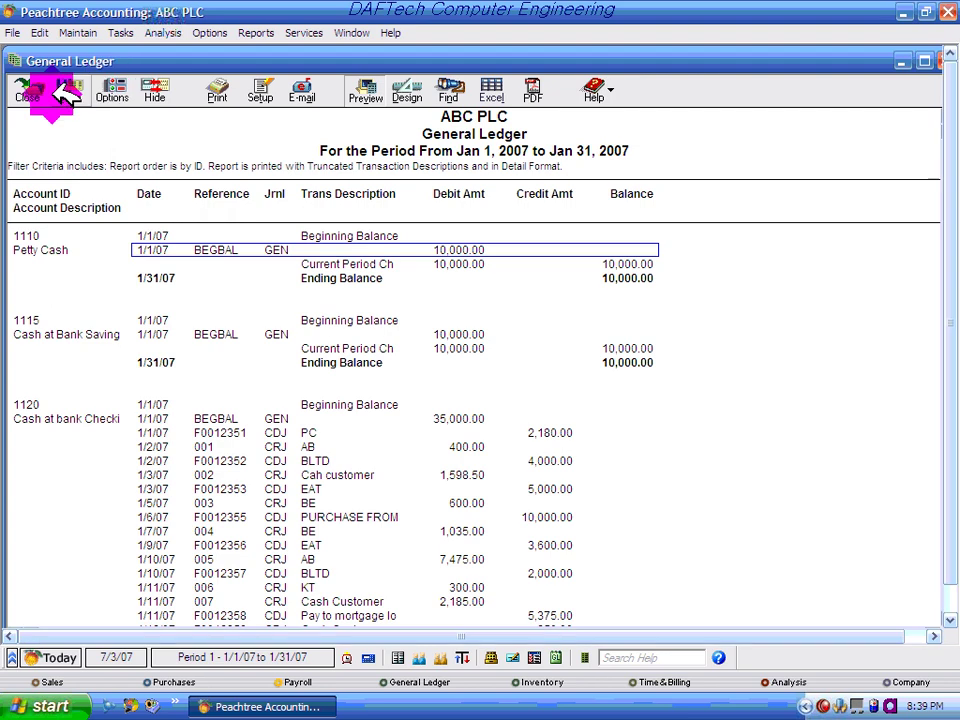
- Set the General Ledger report's Active/Inactive filter to equal to Active
{"action": "left_click", "coordinate": [108, 90]}
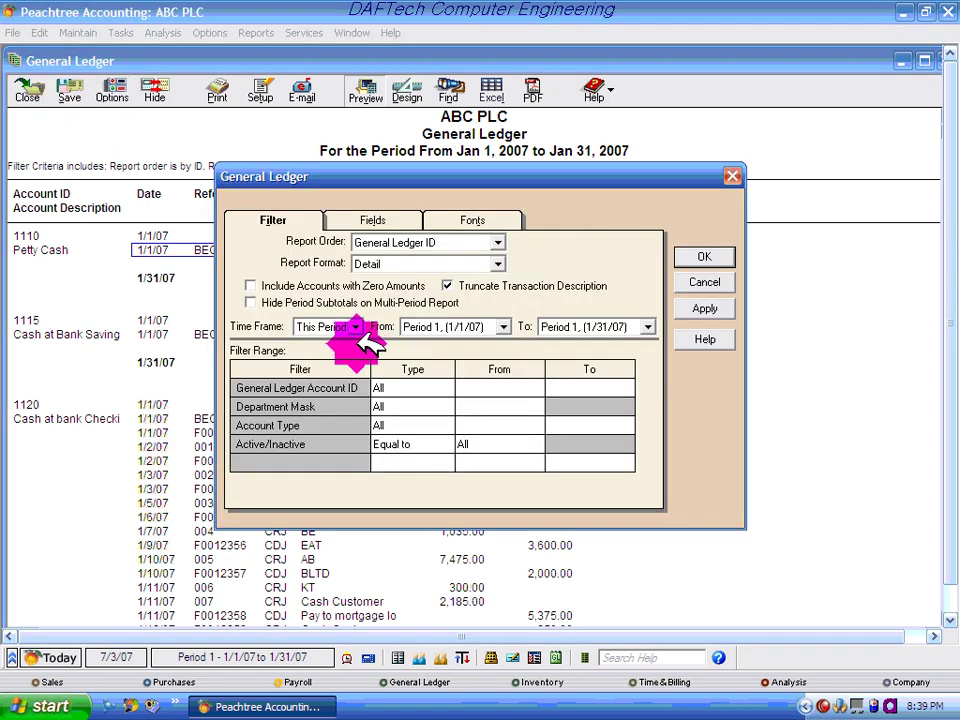
{"action": "left_click", "coordinate": [286, 222]}
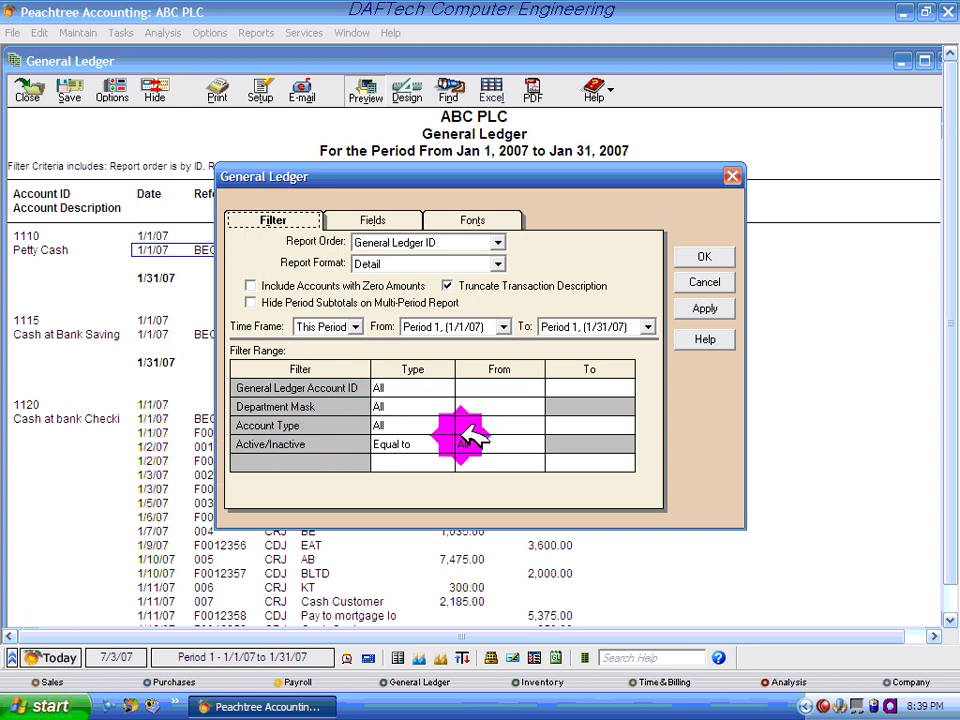
{"action": "left_click", "coordinate": [416, 442]}
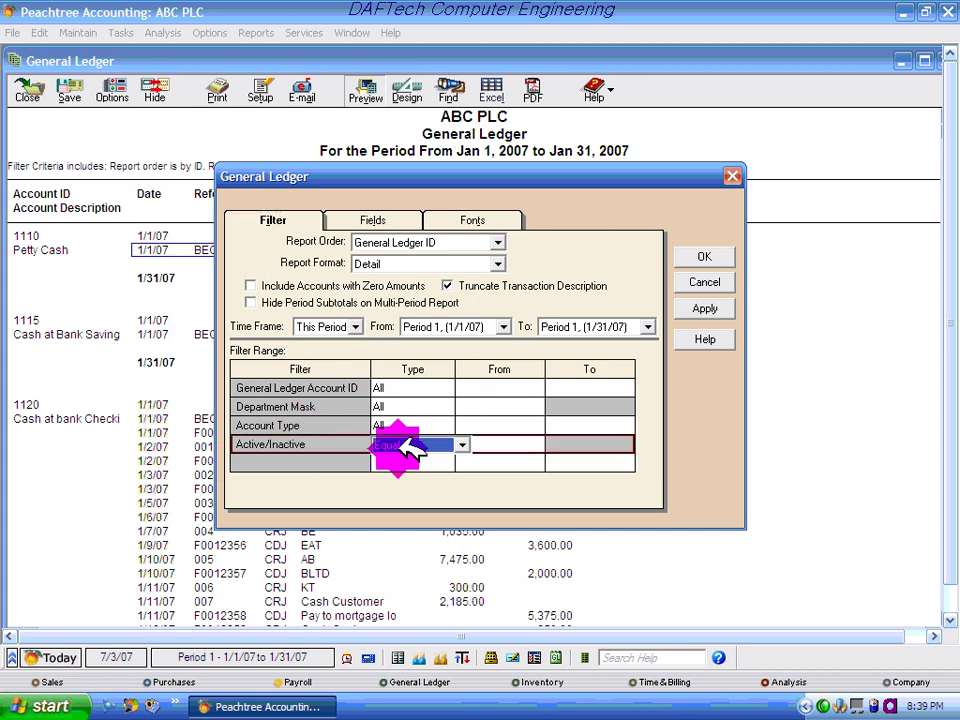
{"action": "left_click", "coordinate": [461, 445]}
{"action": "left_click", "coordinate": [428, 458]}
{"action": "left_click", "coordinate": [530, 442]}
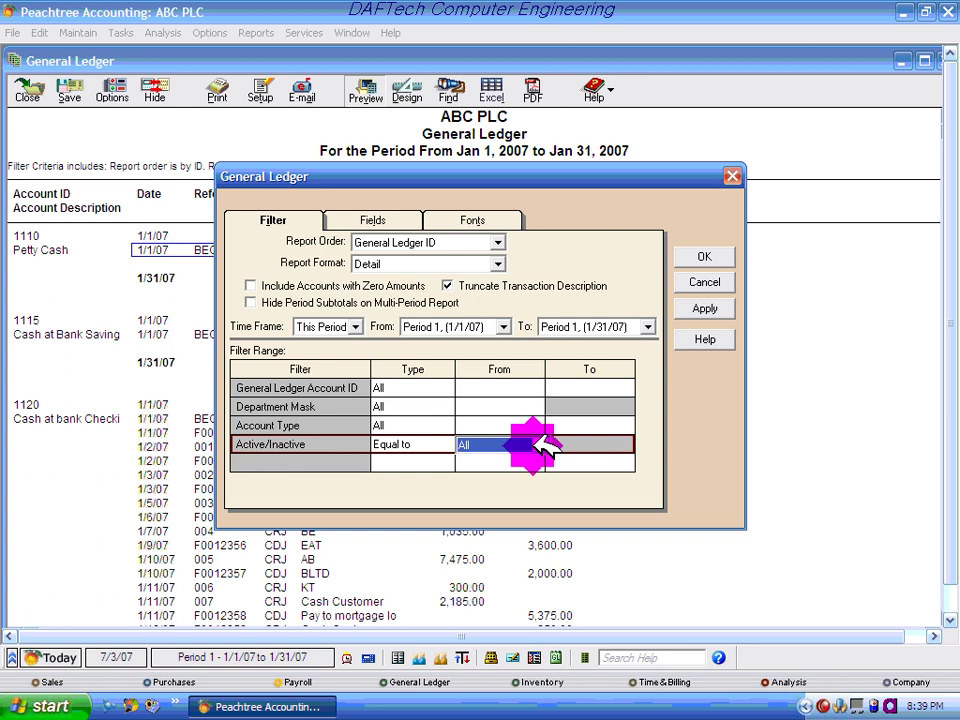
{"action": "left_click", "coordinate": [540, 443]}
{"action": "left_click", "coordinate": [492, 473]}
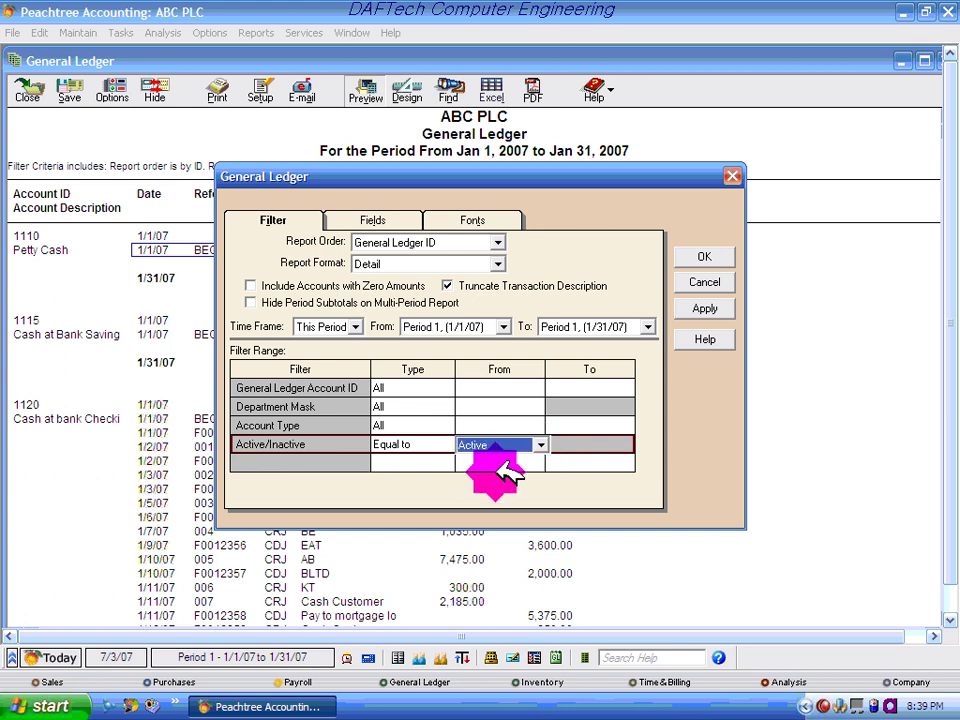
- Try the Inactive value for the Active/Inactive filter, return it to All, and keep the report order as General Ledger ID
{"action": "left_click", "coordinate": [538, 444]}
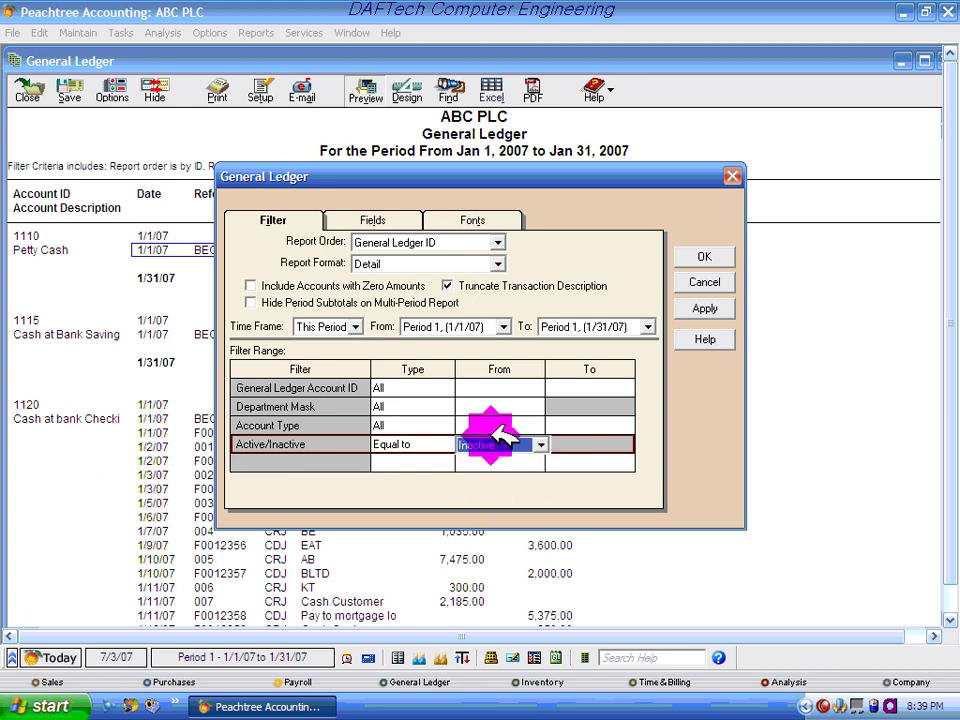
{"action": "left_click", "coordinate": [540, 444]}
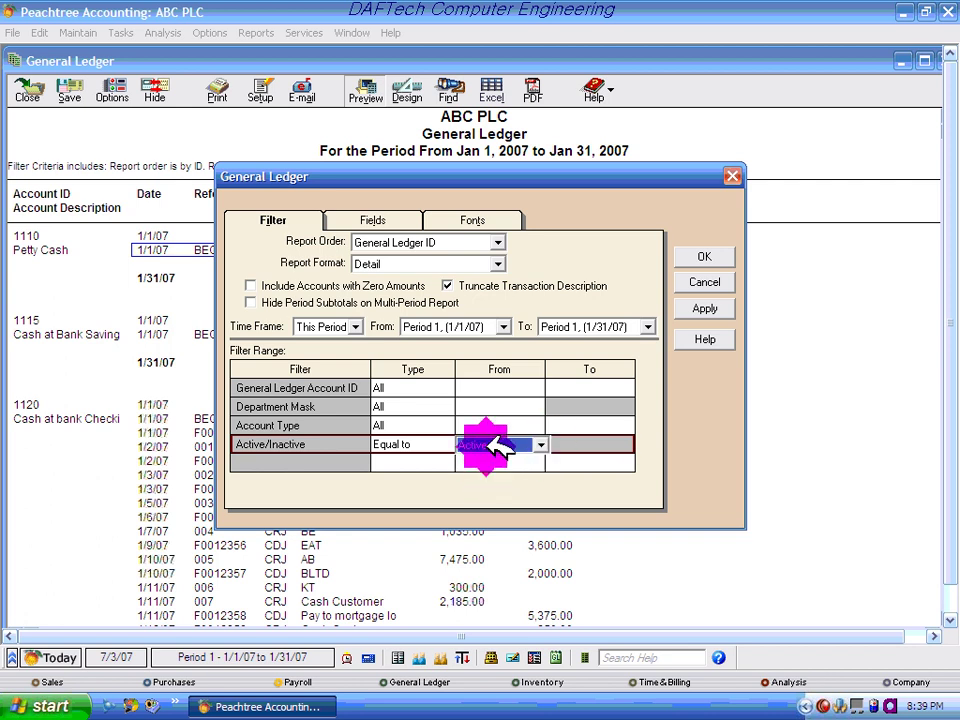
{"action": "left_click", "coordinate": [540, 444]}
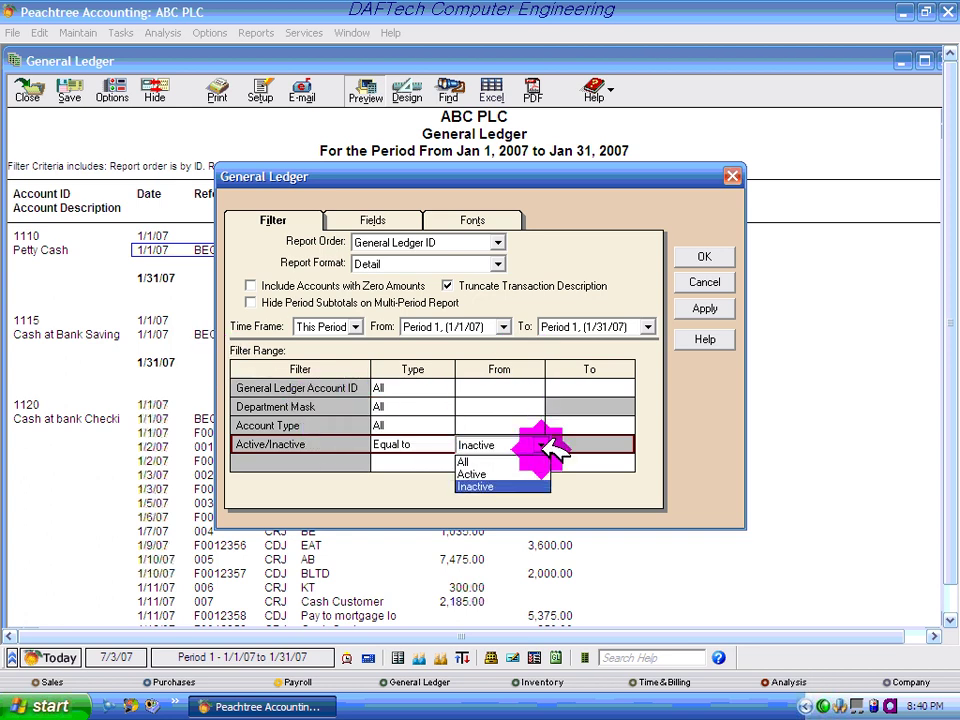
{"action": "left_click", "coordinate": [490, 461]}
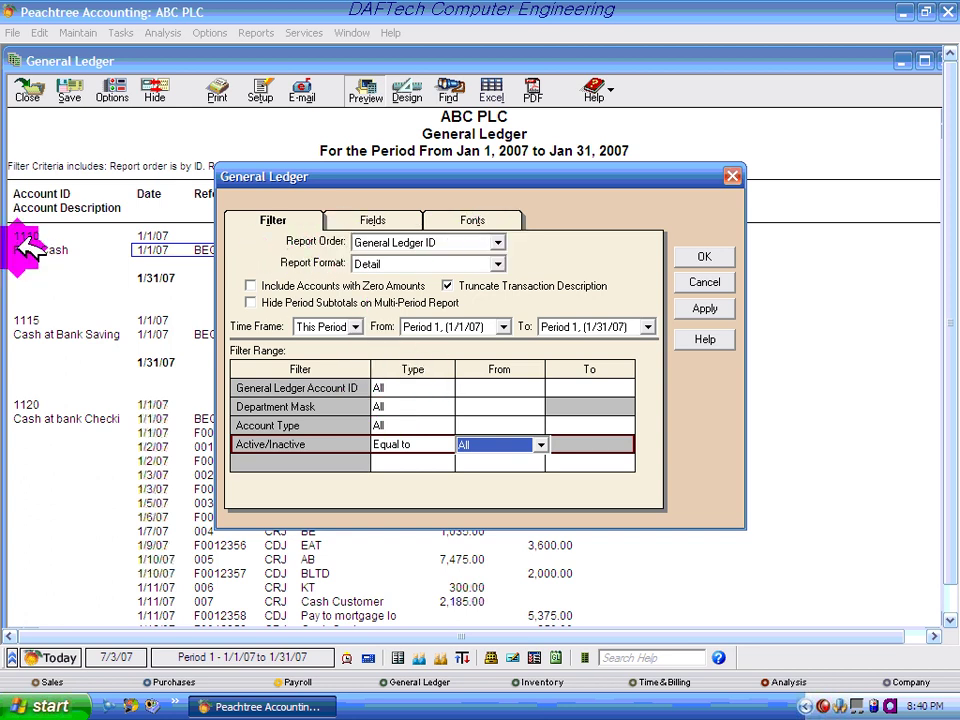
{"action": "left_click", "coordinate": [499, 242]}
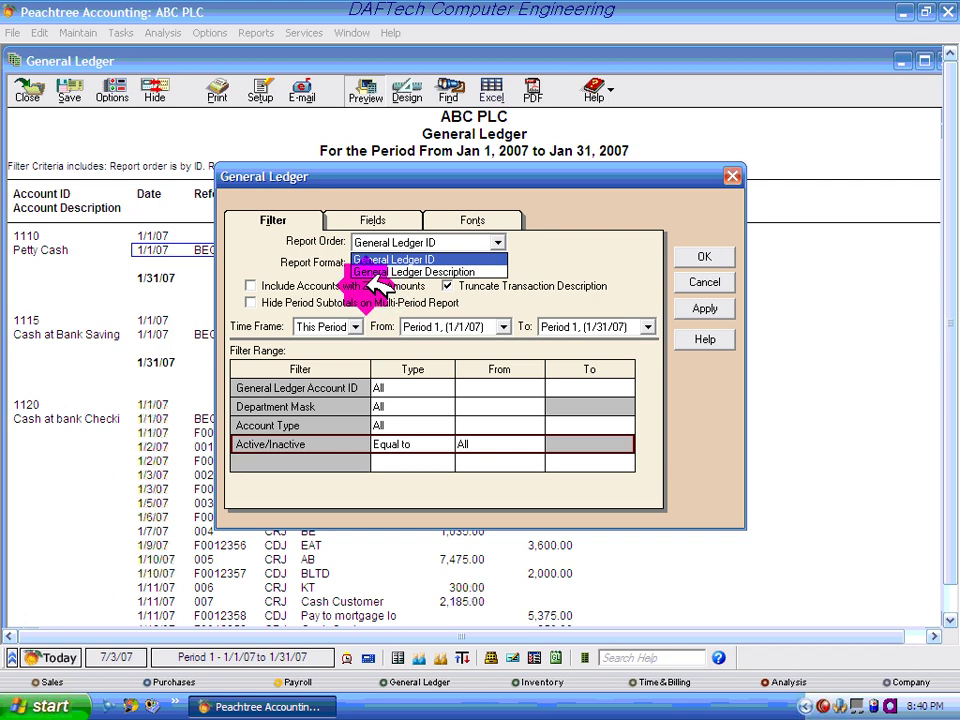
{"action": "left_click", "coordinate": [432, 258]}
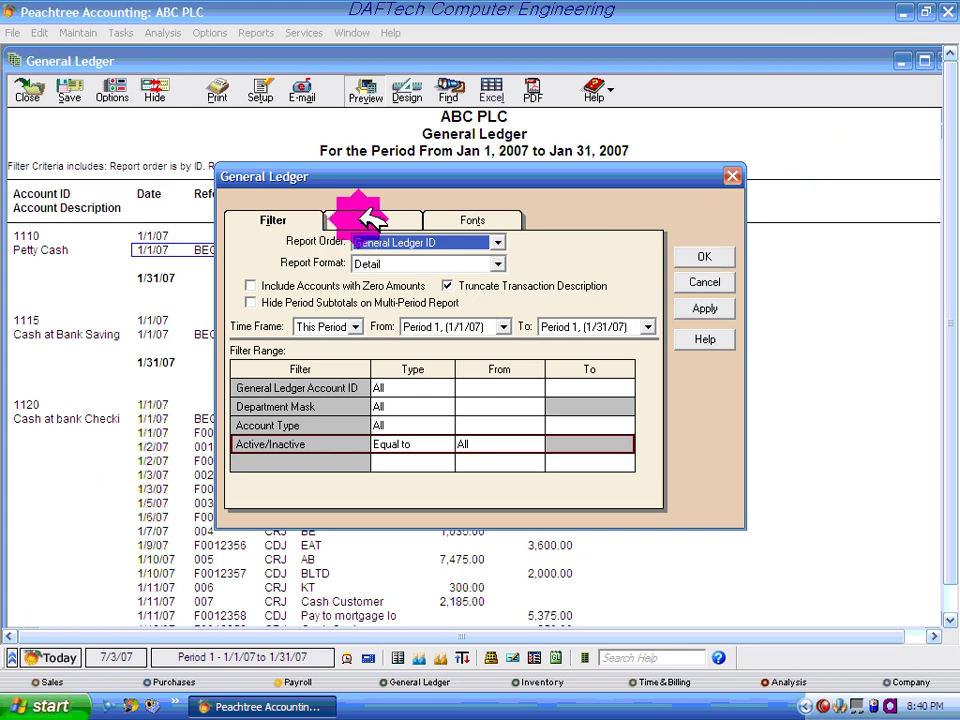
- Hide the Balance field in the report's field settings and regenerate the General Ledger report
{"action": "left_click", "coordinate": [371, 218]}
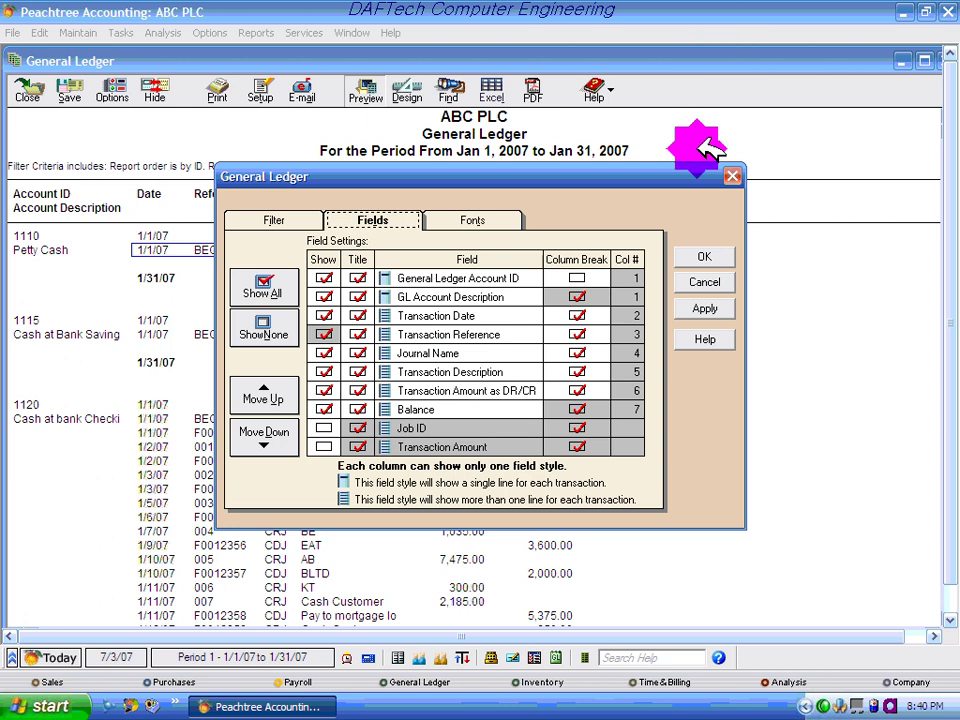
{"action": "left_click_drag", "start_coordinate": [700, 172], "coordinate": [713, 337]}
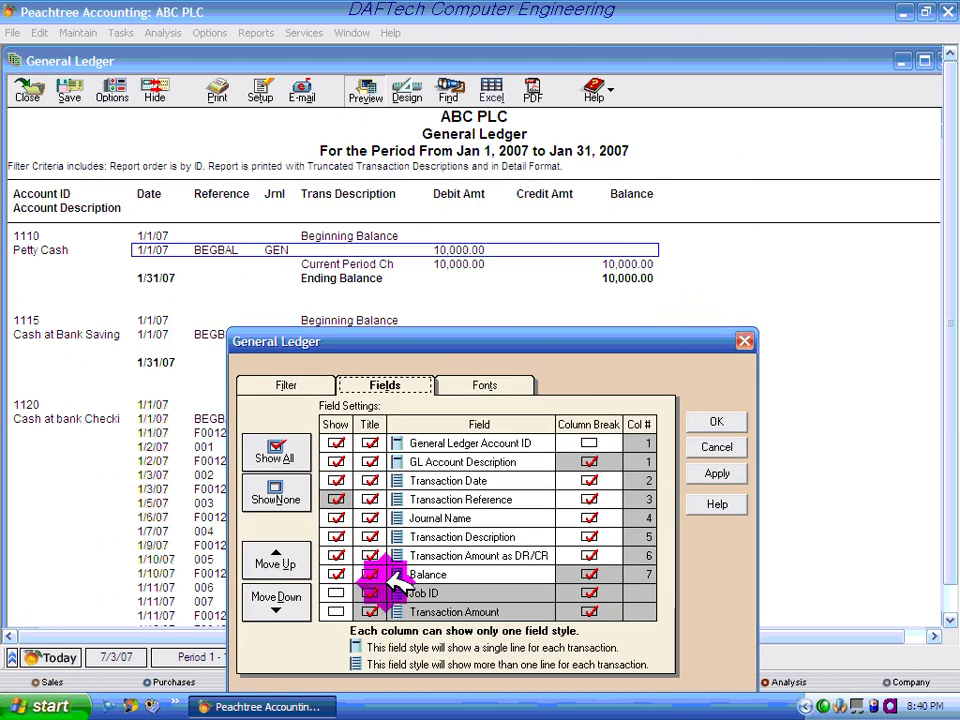
{"action": "left_click", "coordinate": [336, 574]}
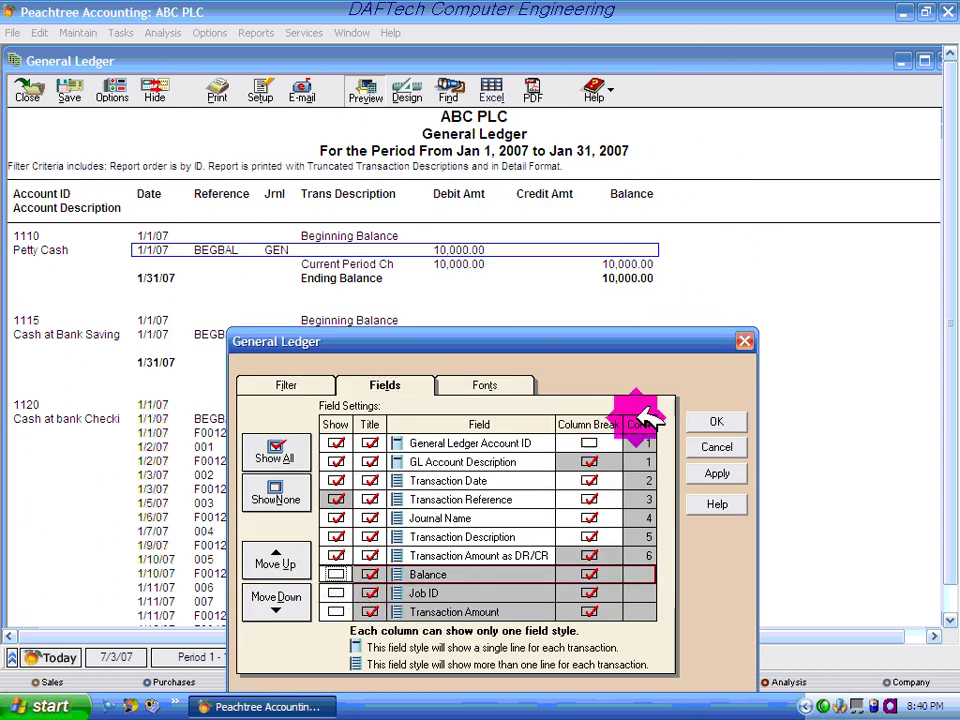
{"action": "left_click", "coordinate": [716, 421]}
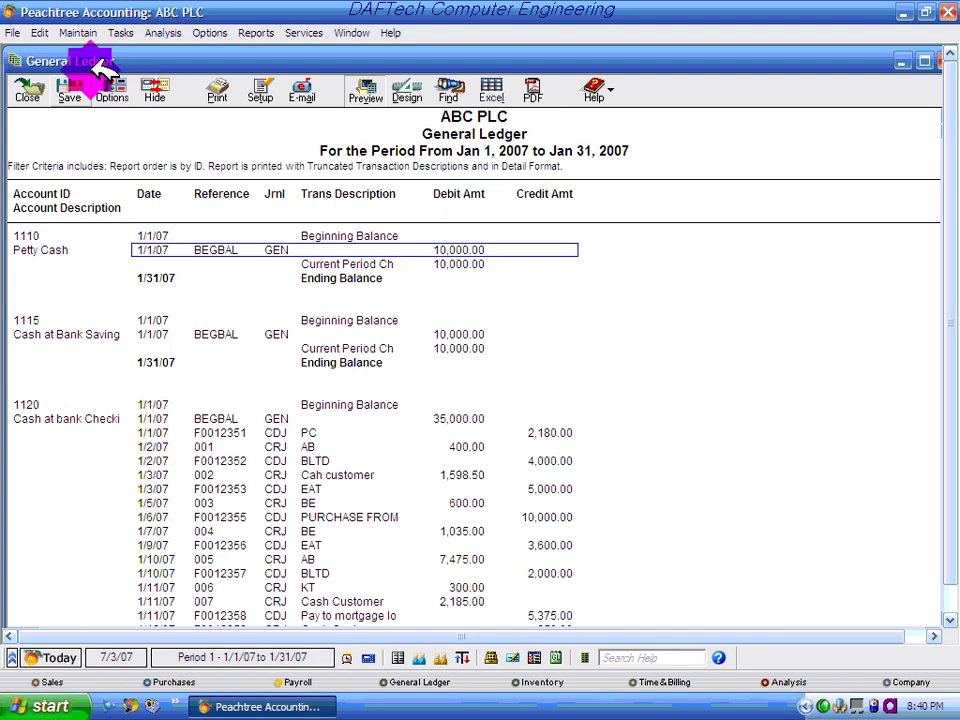
- Show the Balance field in the General Ledger report again and regenerate the report
{"action": "left_click", "coordinate": [112, 92]}
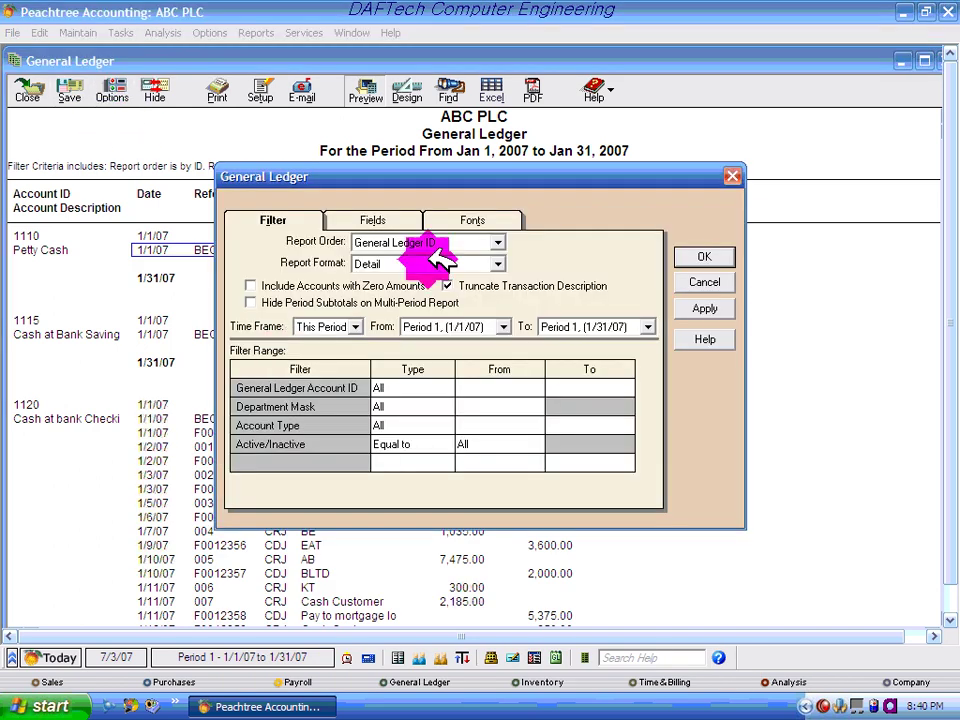
{"action": "left_click", "coordinate": [405, 220]}
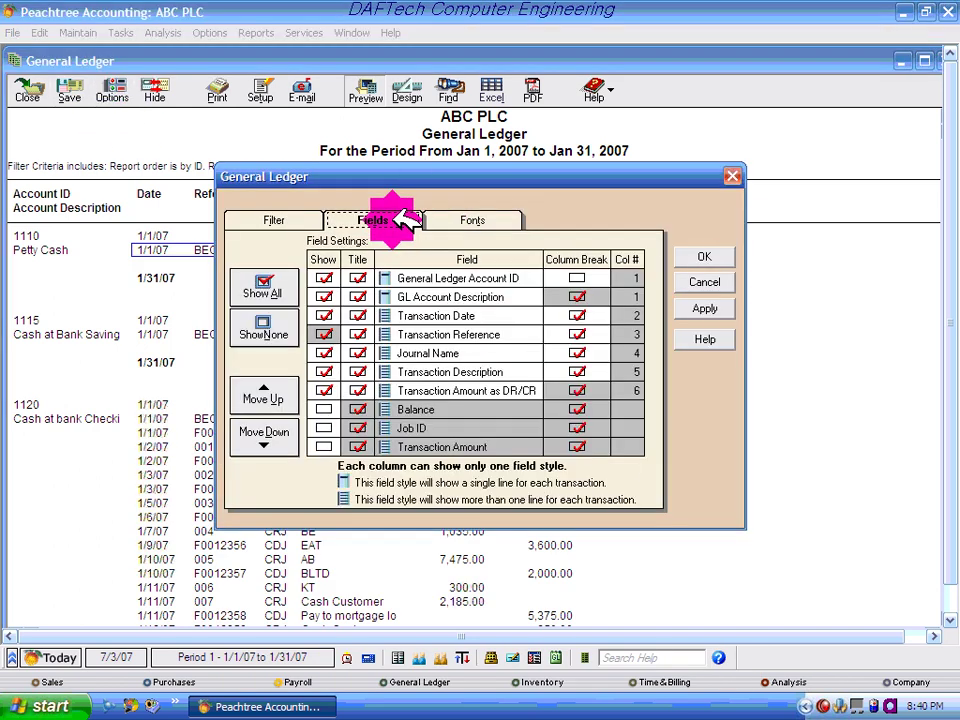
{"action": "left_click", "coordinate": [323, 409]}
{"action": "left_click", "coordinate": [705, 258]}
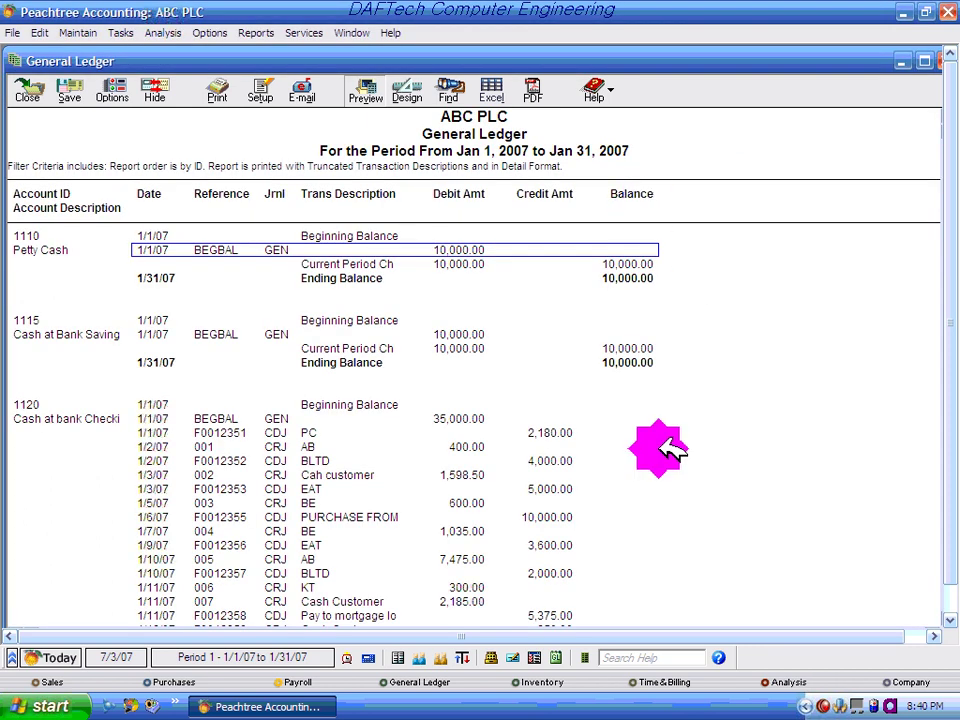
- Review the font and field settings of the General Ledger report and close the report
{"action": "left_click", "coordinate": [113, 90]}
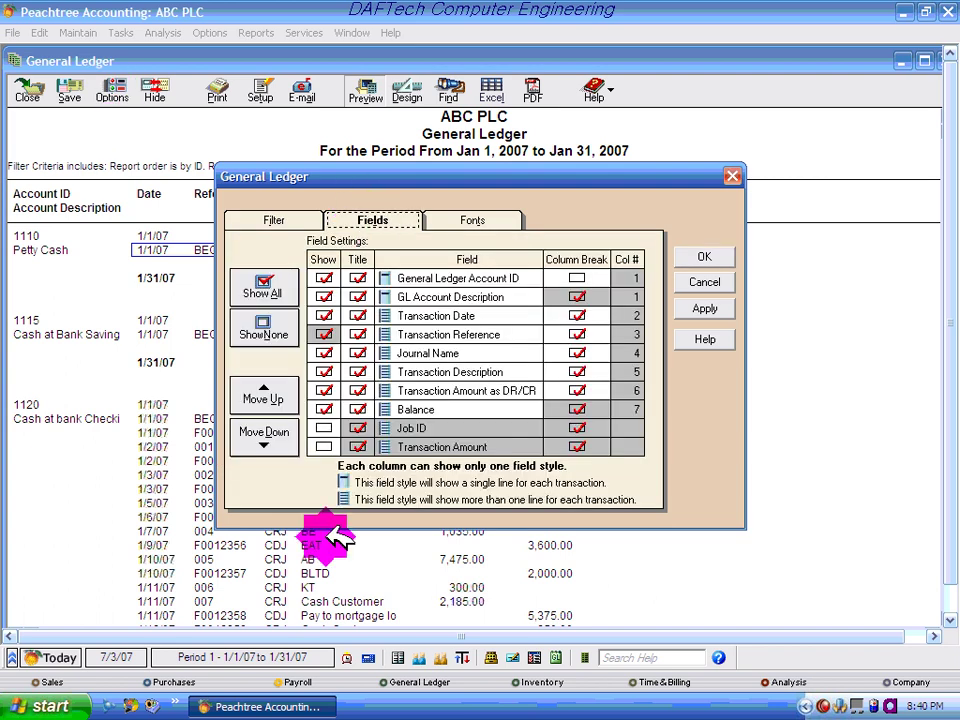
{"action": "left_click", "coordinate": [497, 223]}
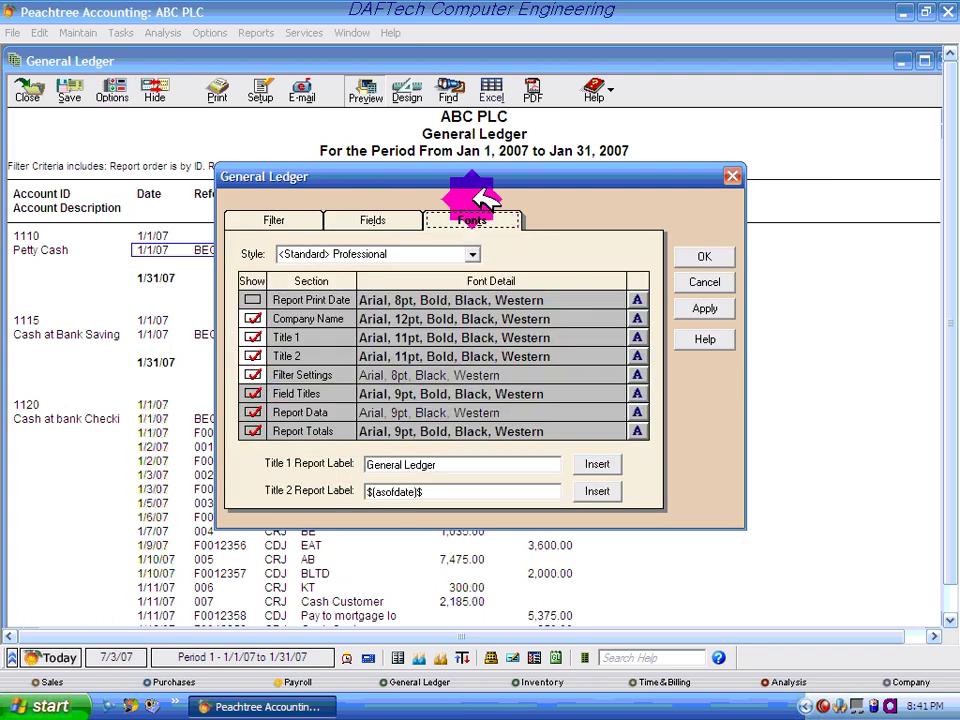
{"action": "left_click", "coordinate": [380, 220]}
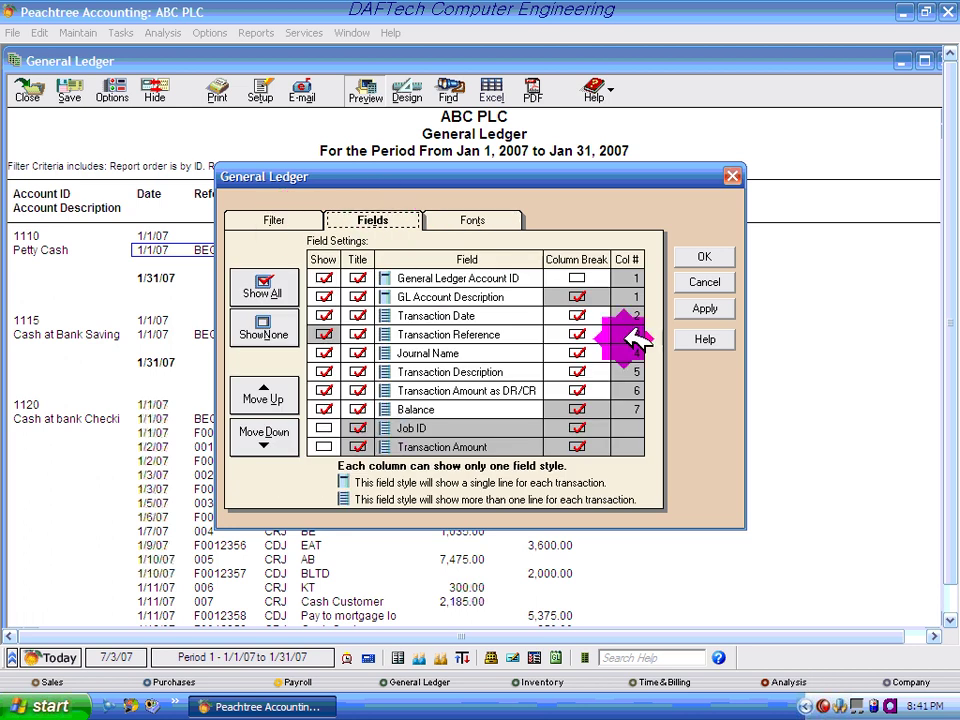
{"action": "left_click", "coordinate": [697, 310]}
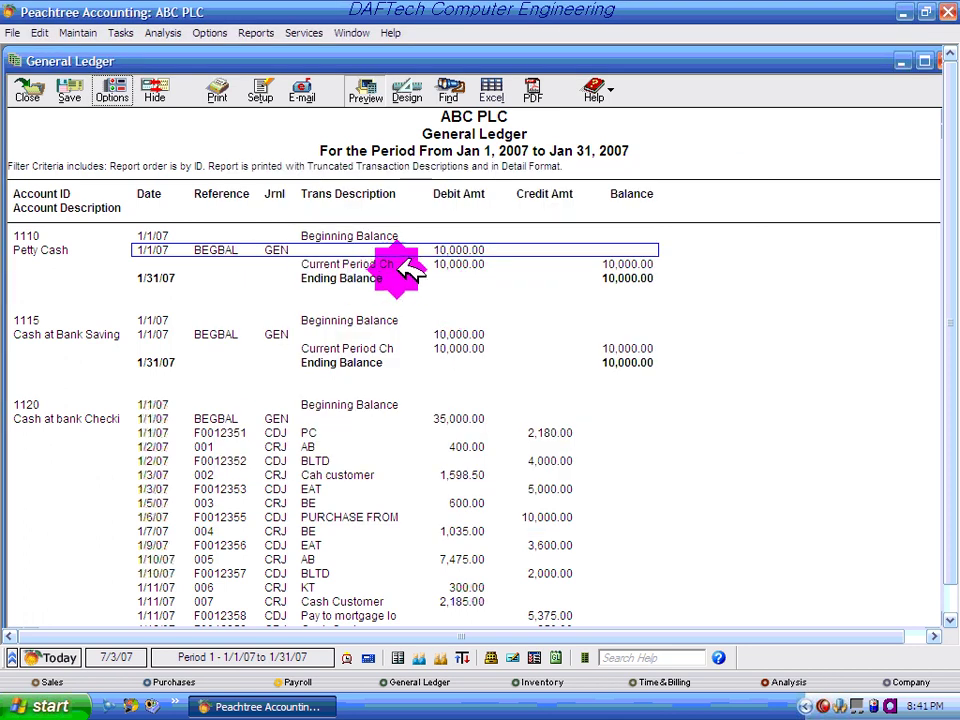
{"action": "left_click", "coordinate": [944, 60]}
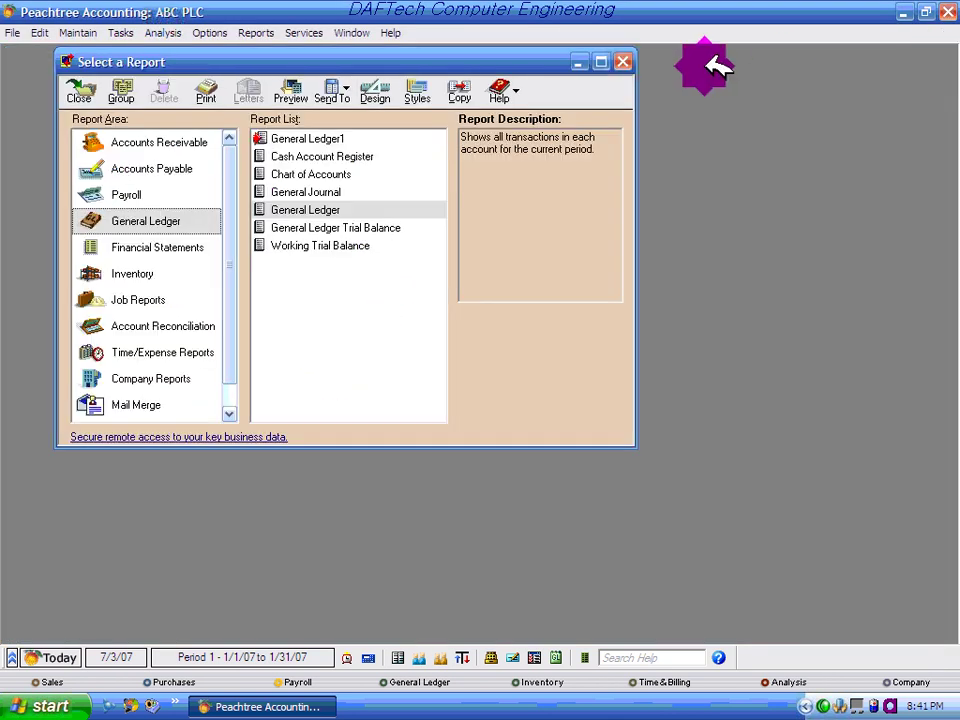
- Generate the <Standard> Income Stmnt financial statement for the range Period 1 (1/1/07) to Period 6 (6/30/07)
{"action": "left_click", "coordinate": [150, 248]}
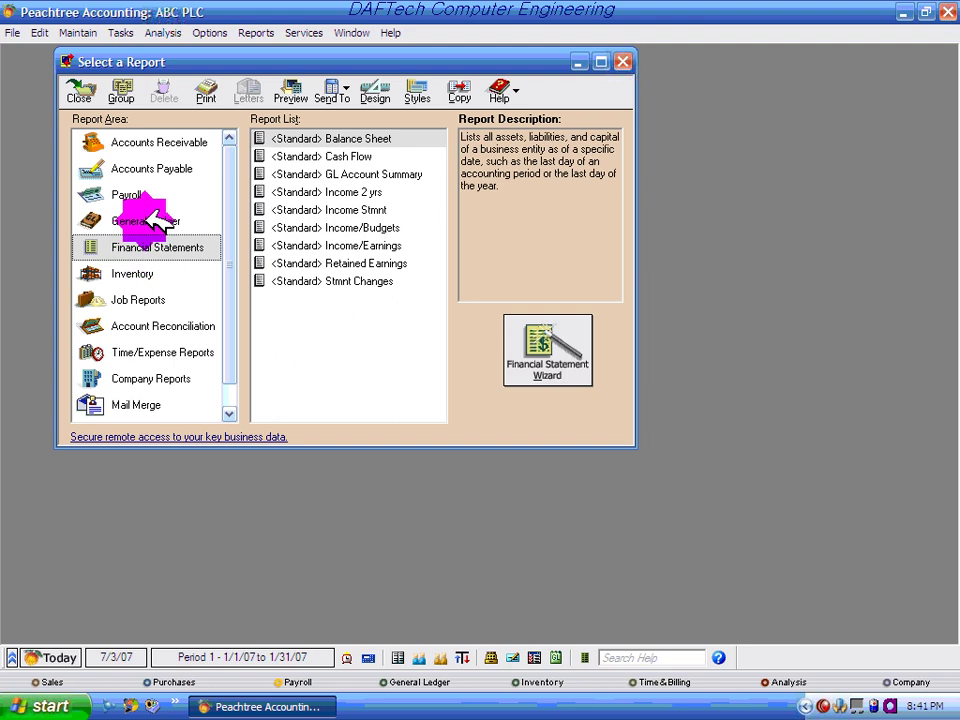
{"action": "double_click", "coordinate": [340, 209]}
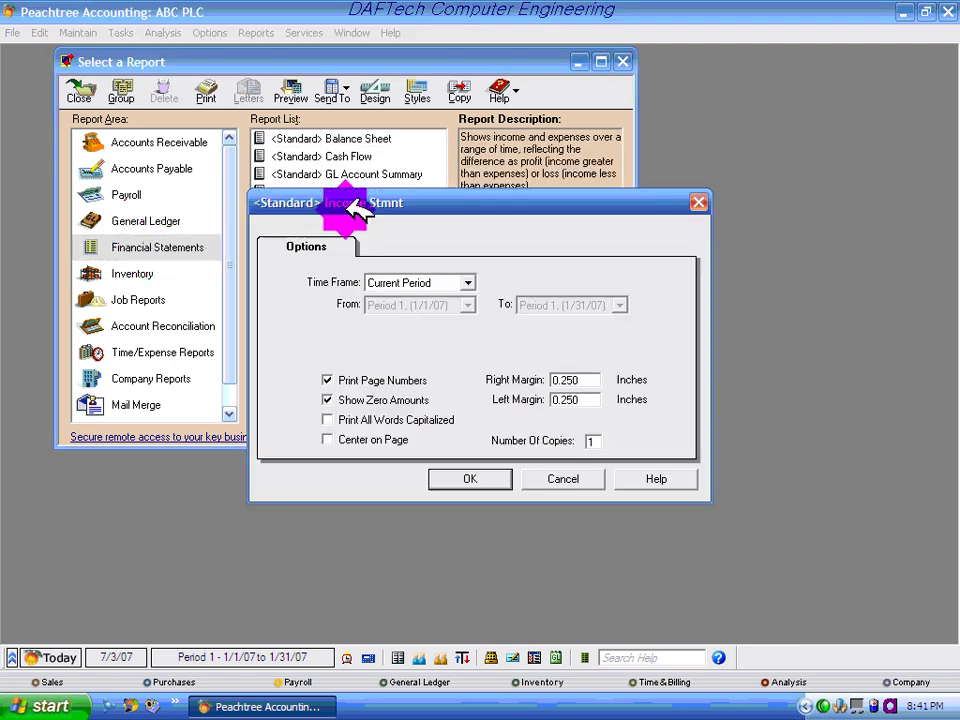
{"action": "left_click", "coordinate": [468, 282]}
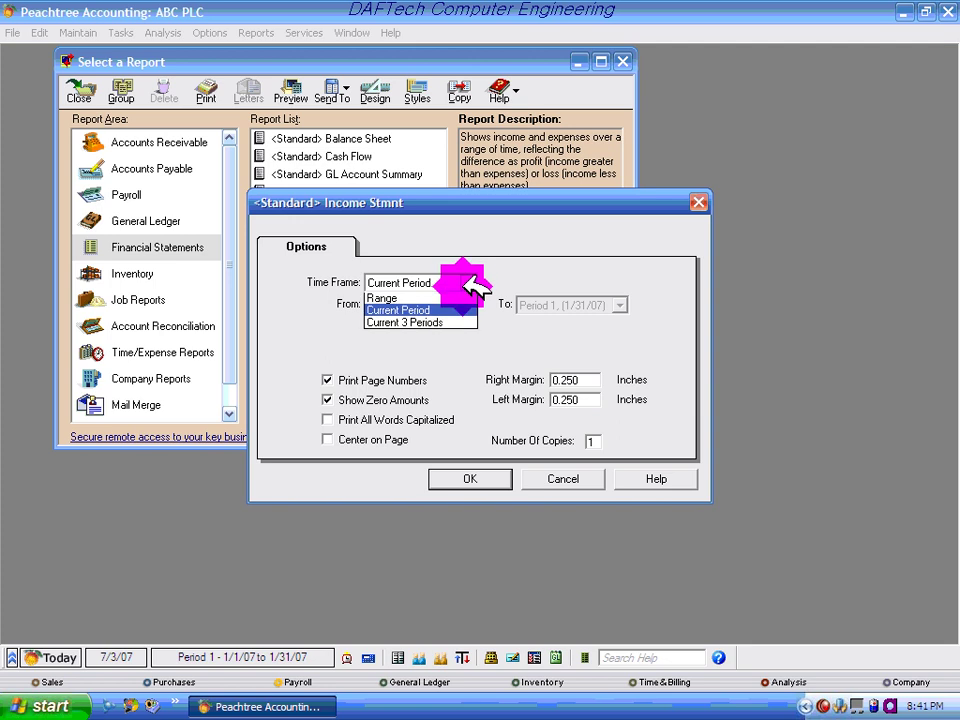
{"action": "left_click", "coordinate": [372, 299]}
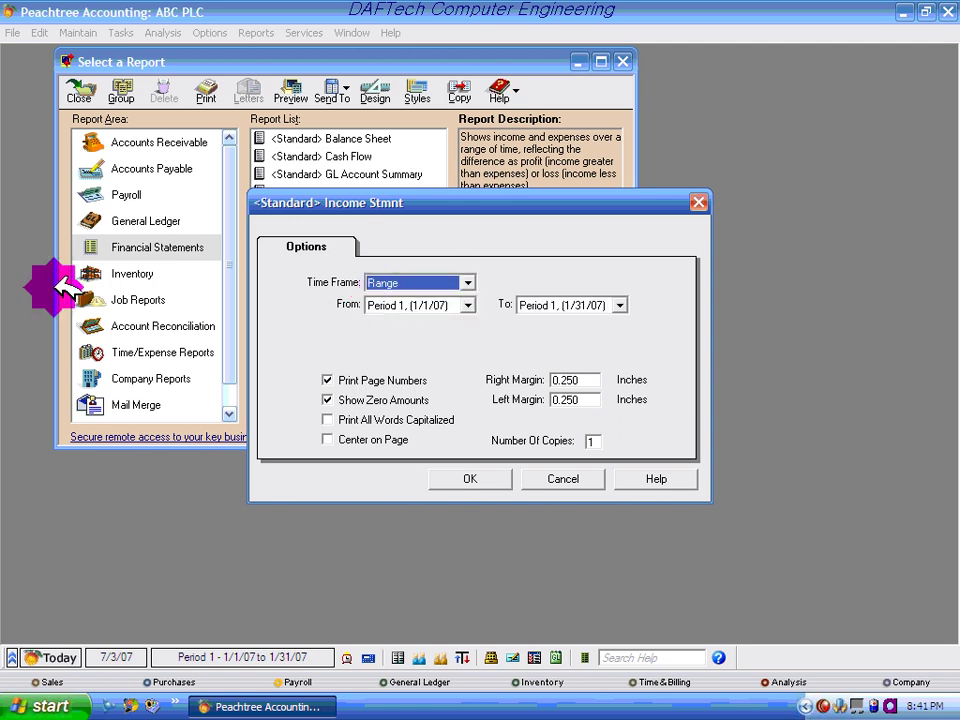
{"action": "left_click", "coordinate": [619, 305]}
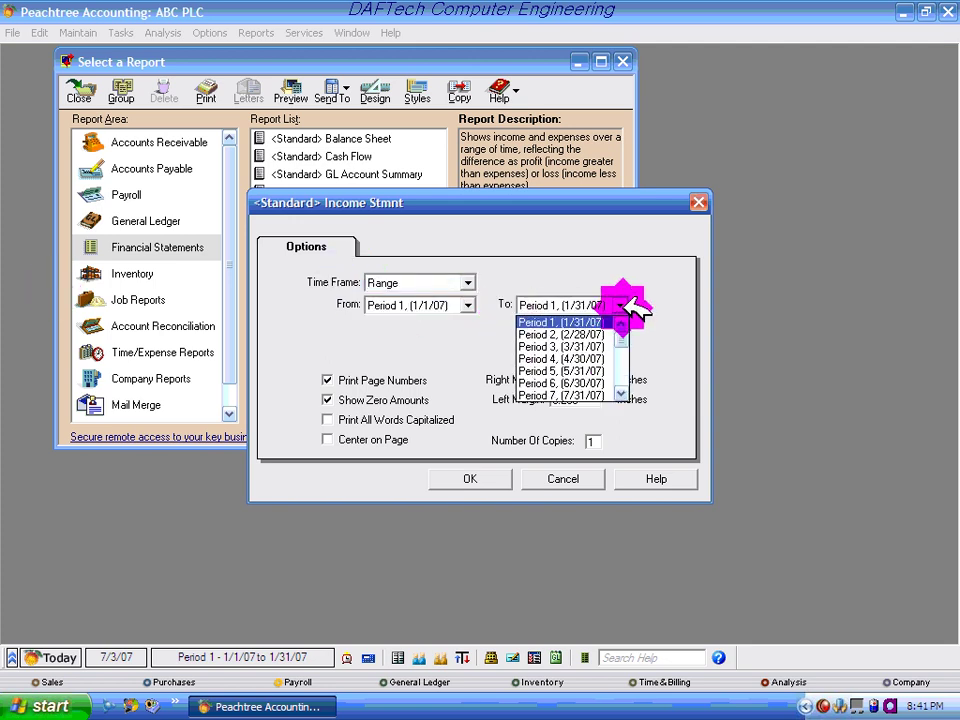
{"action": "left_click", "coordinate": [558, 346]}
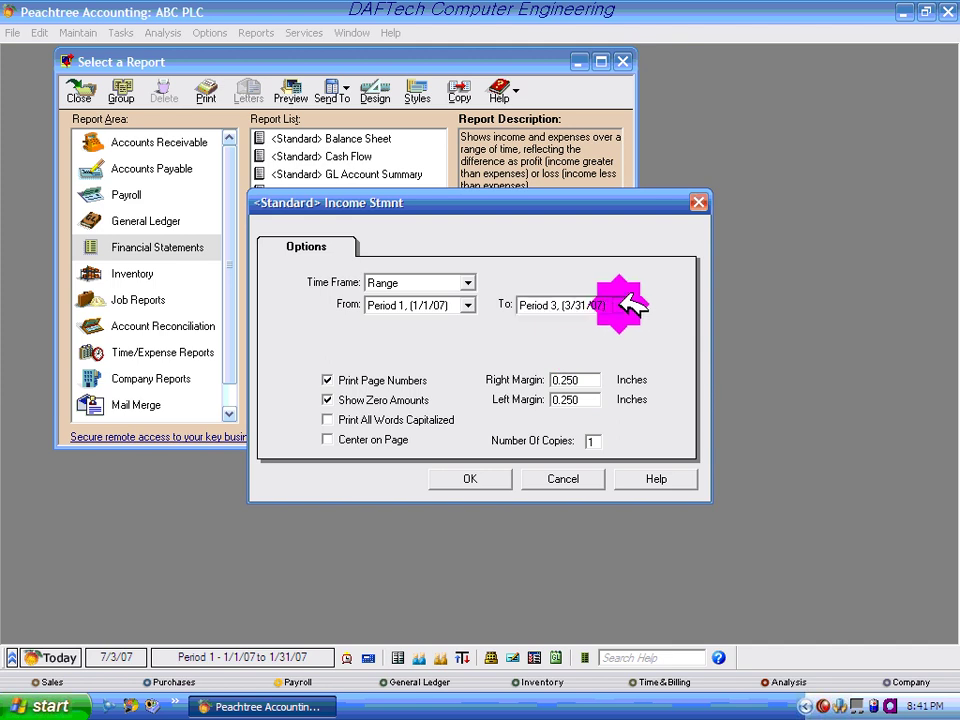
{"action": "left_click", "coordinate": [617, 305]}
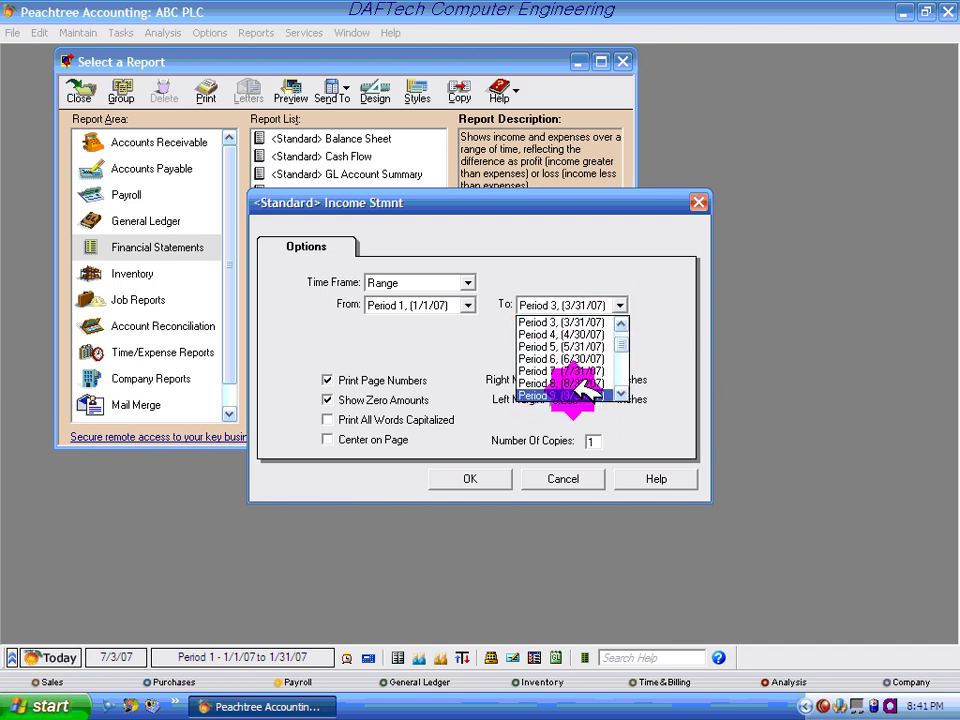
{"action": "left_click", "coordinate": [579, 359]}
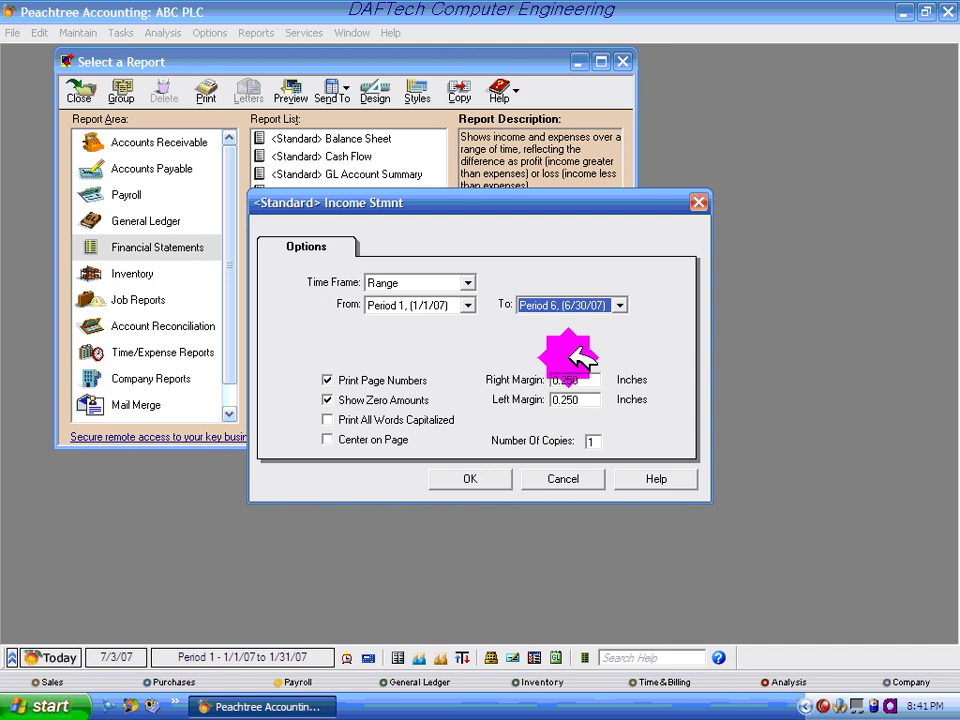
{"action": "left_click", "coordinate": [489, 476]}
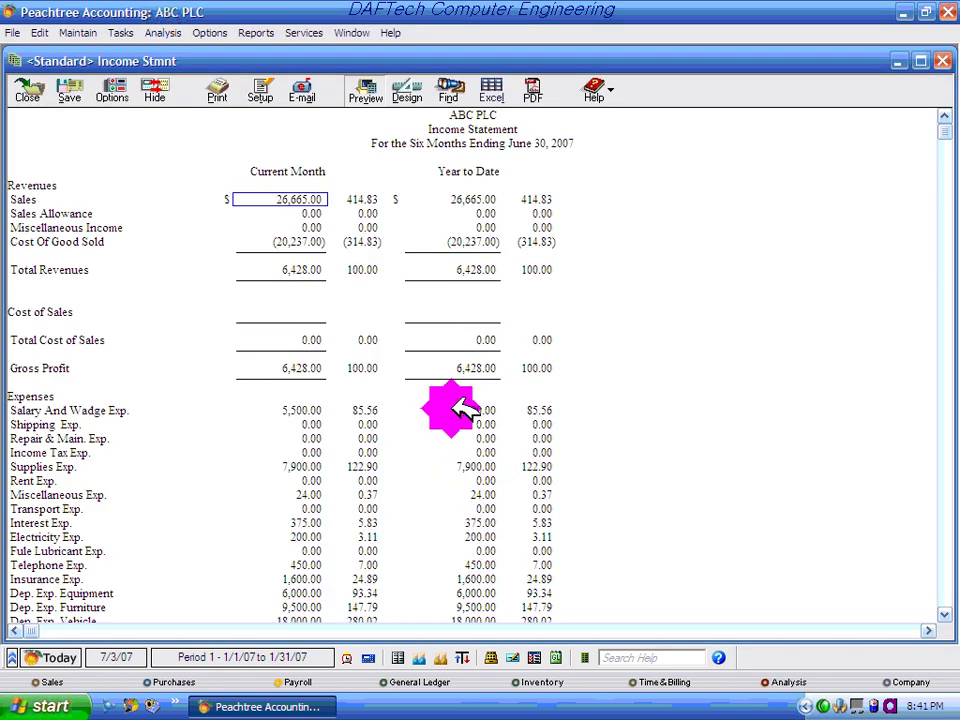
- Examine the revenue, cost of goods sold, expense and net income lines of the income statement
{"action": "scroll", "coordinate": [561, 396], "scroll_direction": "down", "scroll_amount": 2}
{"action": "scroll", "coordinate": [565, 402], "scroll_direction": "up", "scroll_amount": 2}
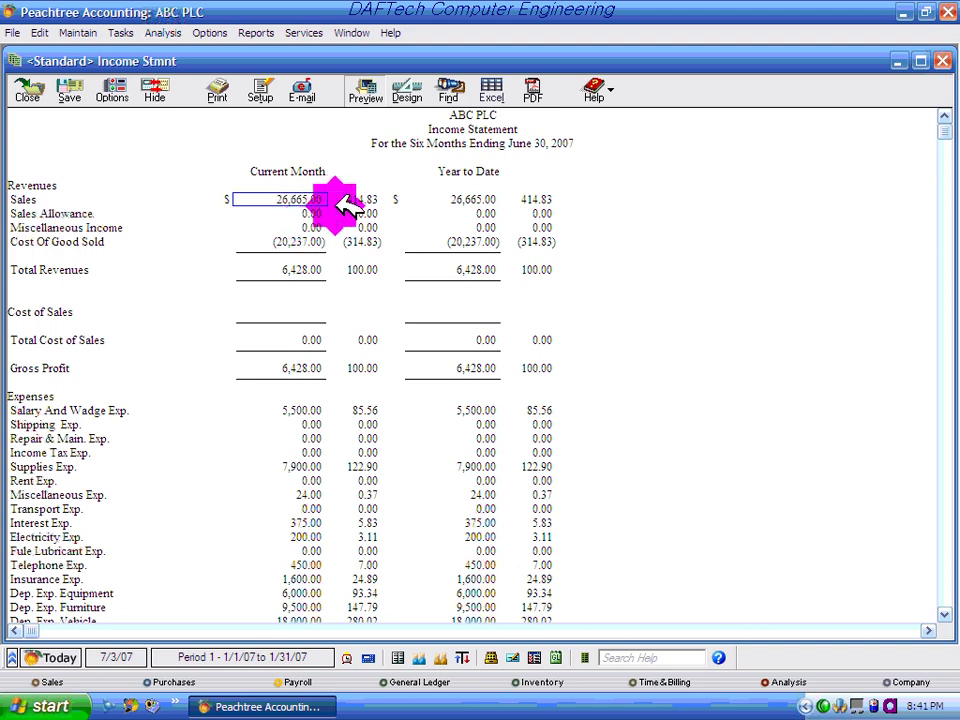
{"action": "left_click", "coordinate": [295, 246]}
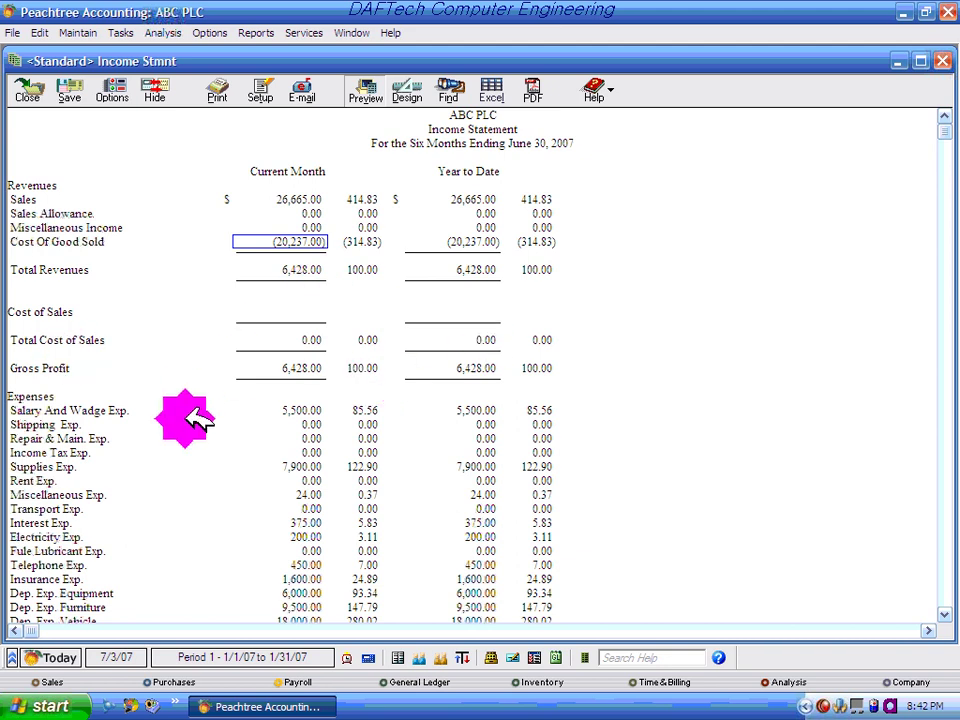
{"action": "scroll", "coordinate": [305, 410], "scroll_direction": "down", "scroll_amount": 5}
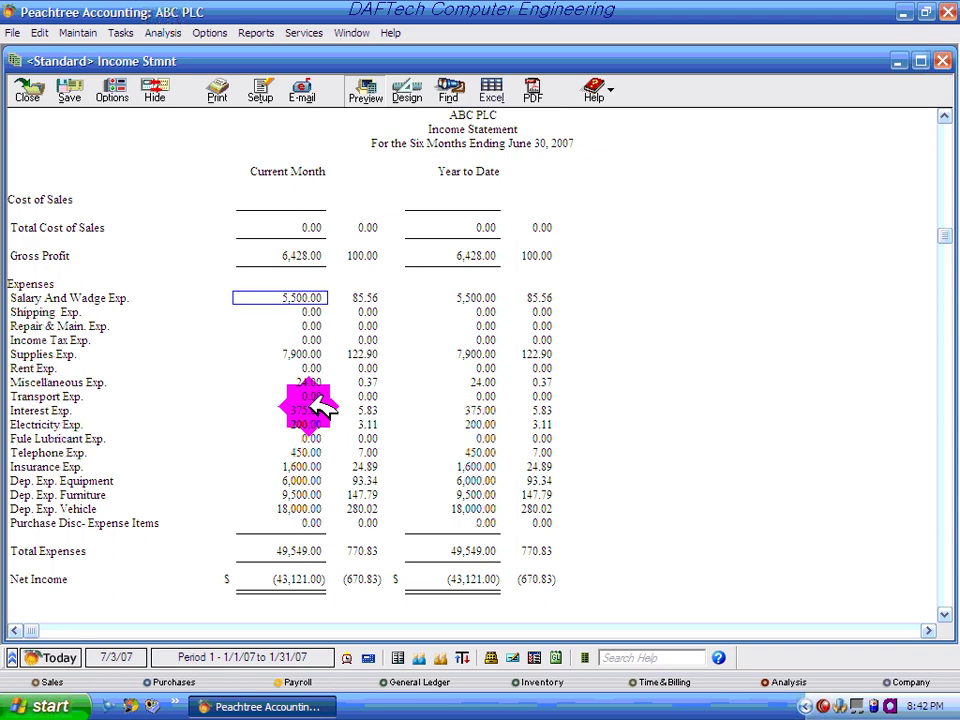
{"action": "key", "text": "Down"}
{"action": "key", "text": "Down"}
{"action": "key", "text": "Down"}
{"action": "key", "text": "Down"}
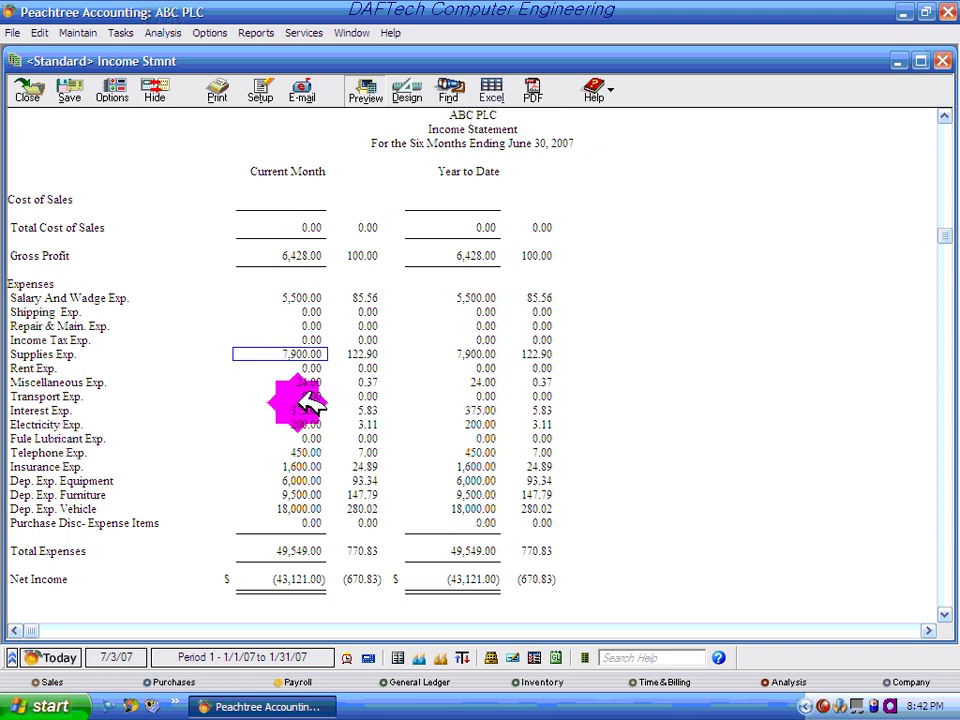
{"action": "left_click", "coordinate": [315, 466]}
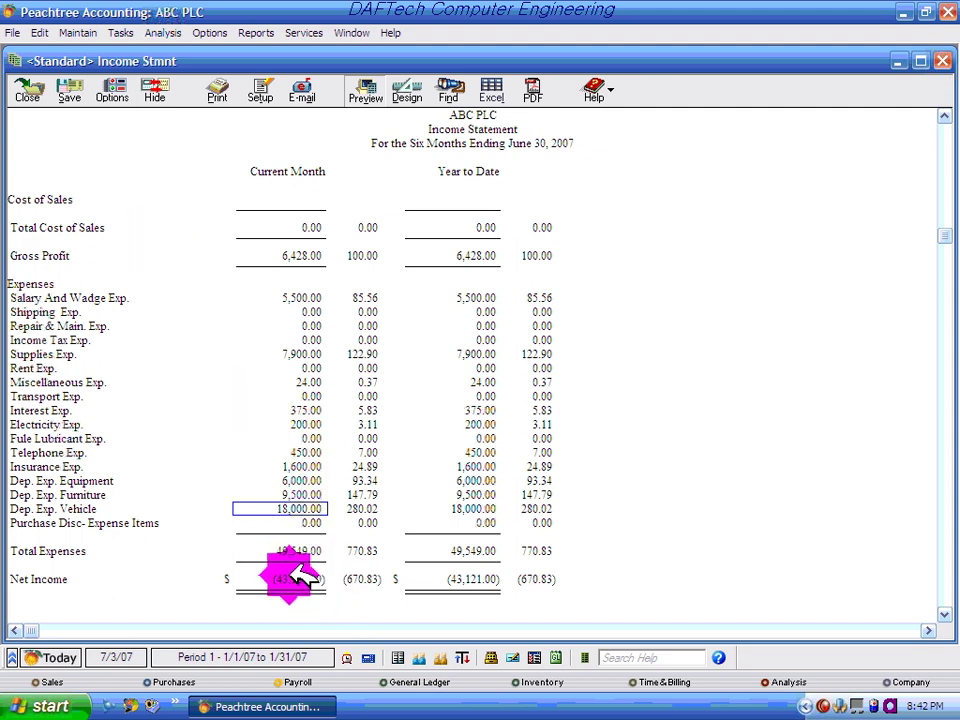
{"action": "scroll", "coordinate": [320, 500], "scroll_direction": "up", "scroll_amount": 5}
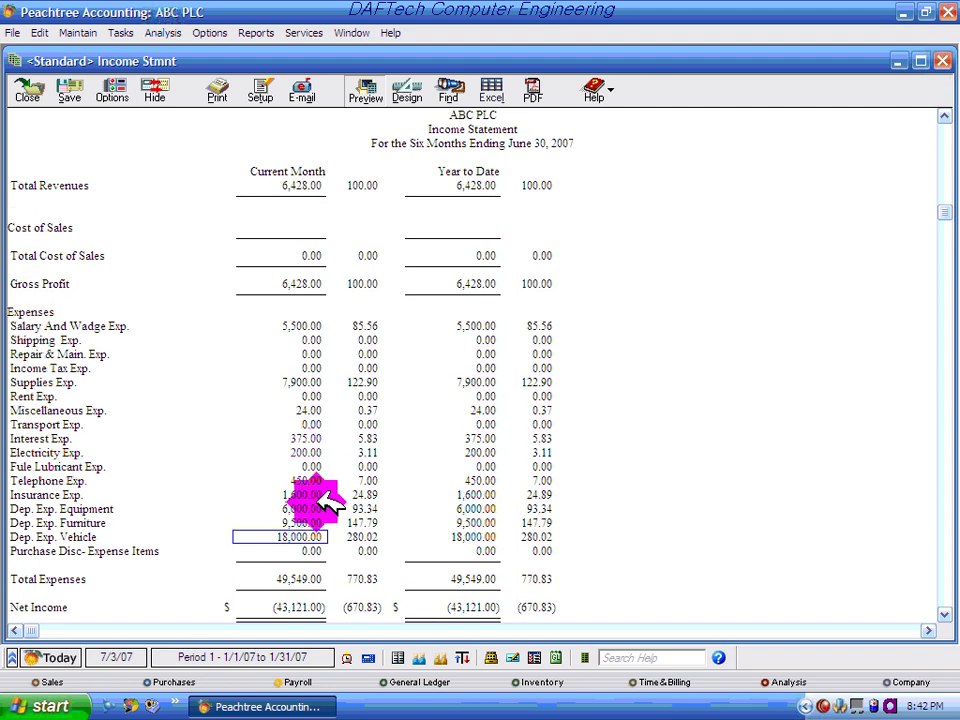
{"action": "scroll", "coordinate": [332, 508], "scroll_direction": "down", "scroll_amount": 1}
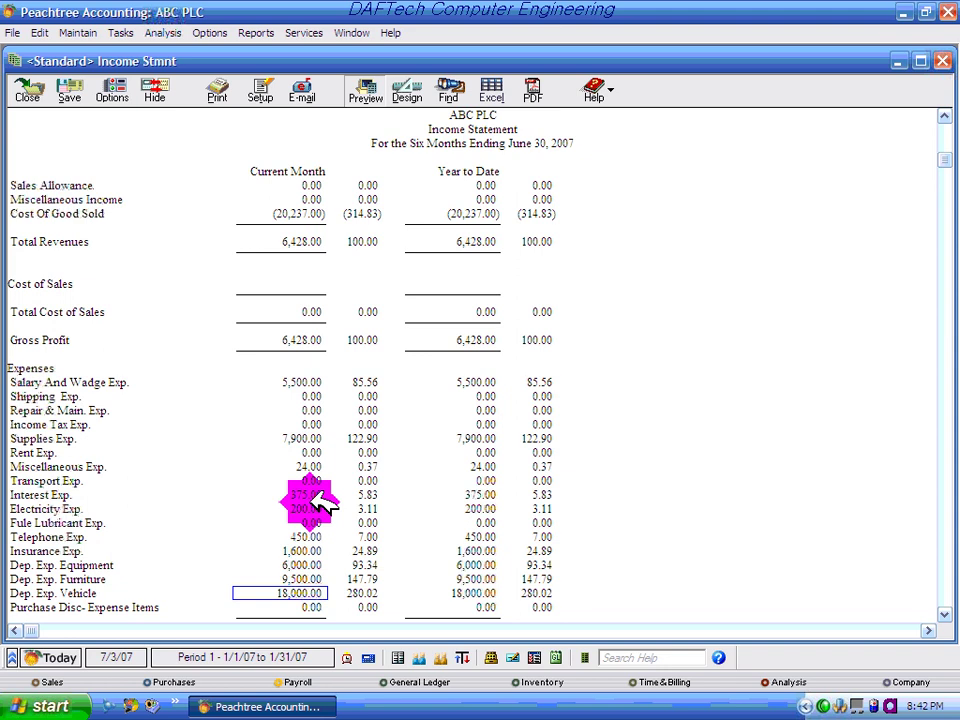
{"action": "scroll", "coordinate": [318, 498], "scroll_direction": "down", "scroll_amount": 2}
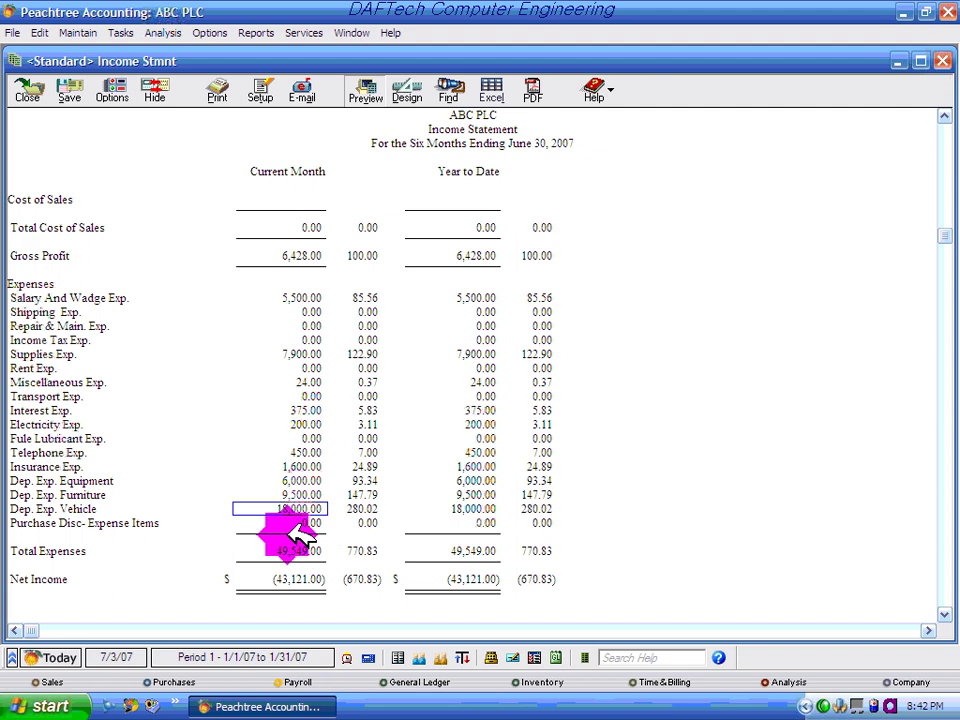
{"action": "scroll", "coordinate": [305, 538], "scroll_direction": "up", "scroll_amount": 1}
{"action": "scroll", "coordinate": [290, 528], "scroll_direction": "up", "scroll_amount": 2}
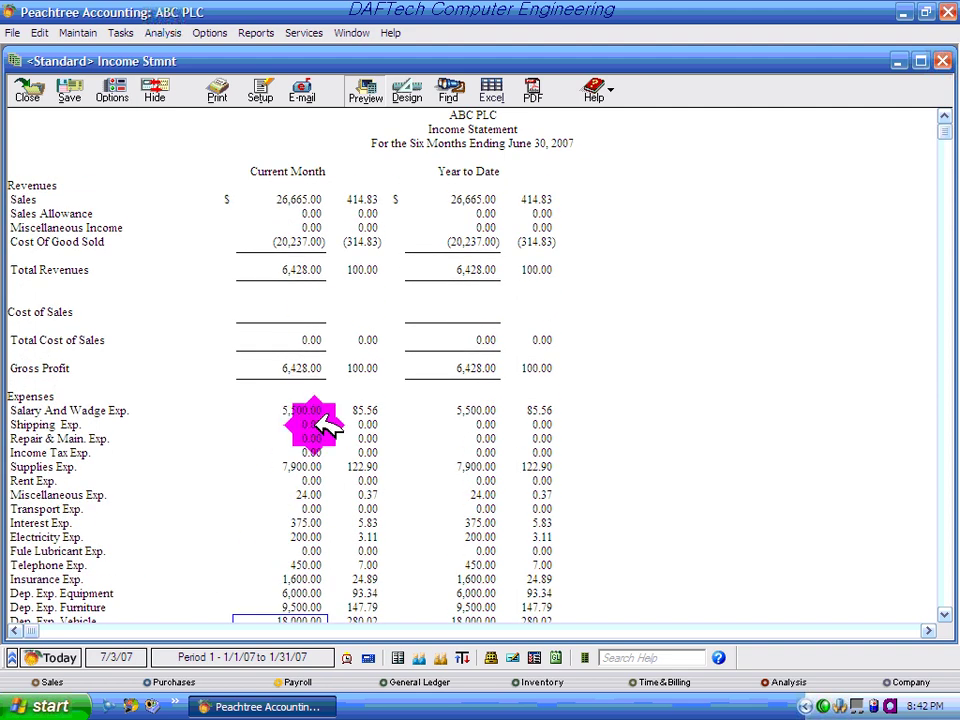
{"action": "scroll", "coordinate": [318, 370], "scroll_direction": "down", "scroll_amount": 1}
{"action": "scroll", "coordinate": [285, 450], "scroll_direction": "up", "scroll_amount": 1}
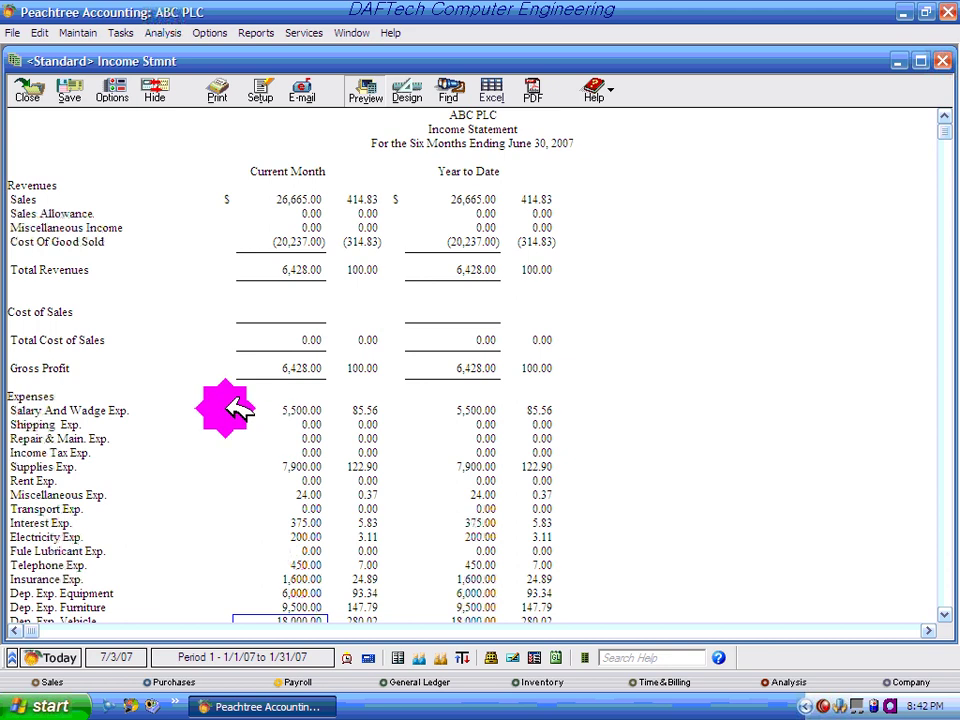
- Turn off Show Zero Amounts in the income statement's options and regenerate the report
{"action": "left_click", "coordinate": [114, 92]}
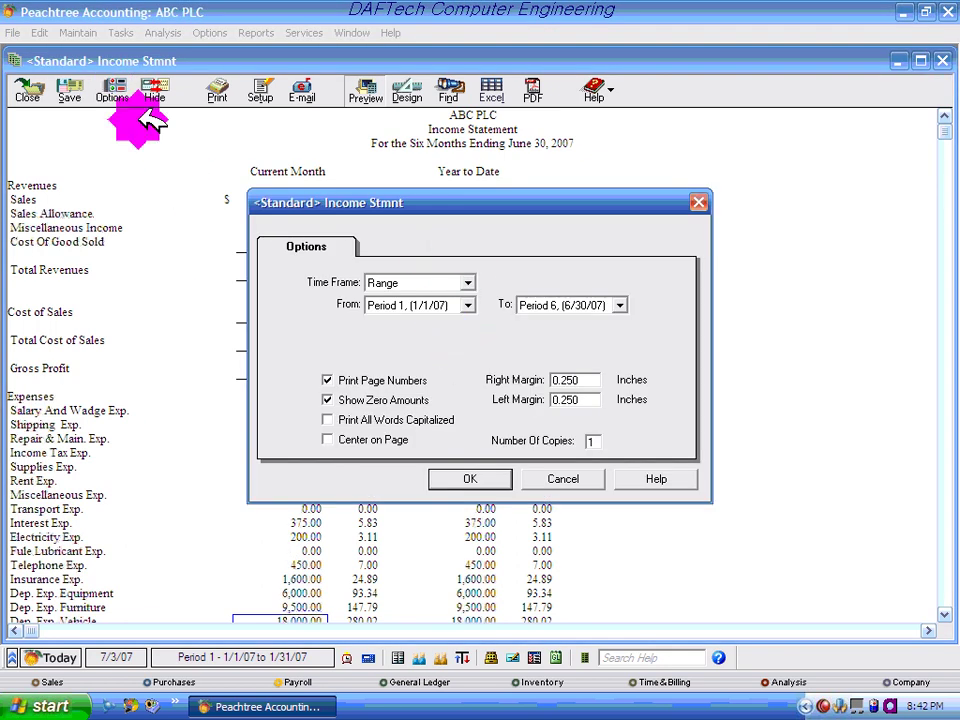
{"action": "left_click", "coordinate": [345, 244]}
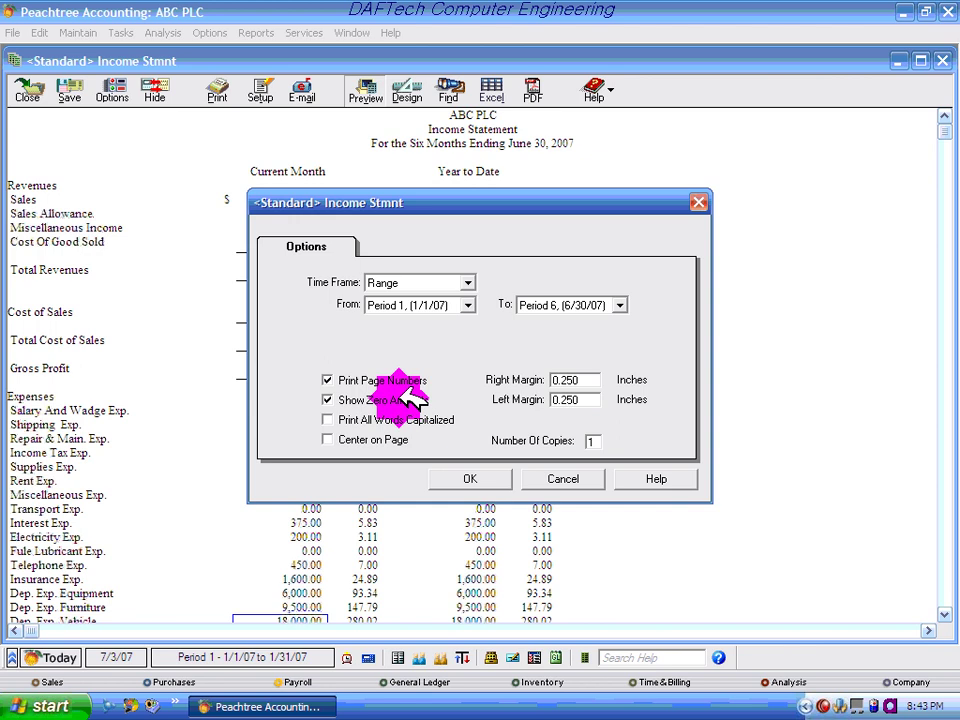
{"action": "left_click", "coordinate": [370, 400]}
{"action": "left_click", "coordinate": [468, 478]}
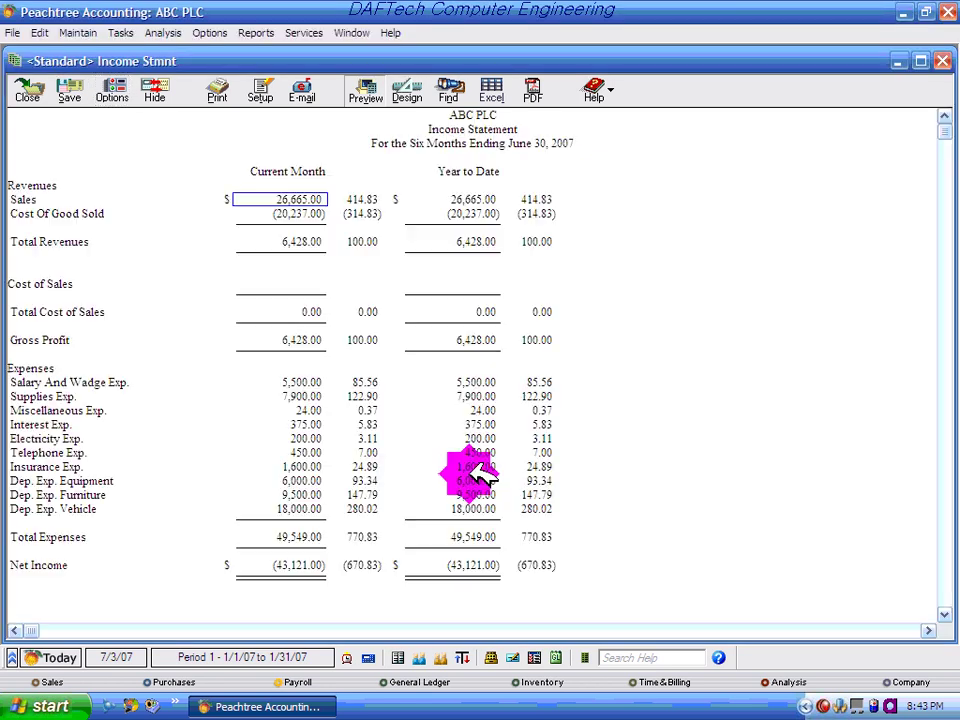
- Turn Show Zero Amounts back on for the income statement and regenerate the report
{"action": "left_click", "coordinate": [112, 90]}
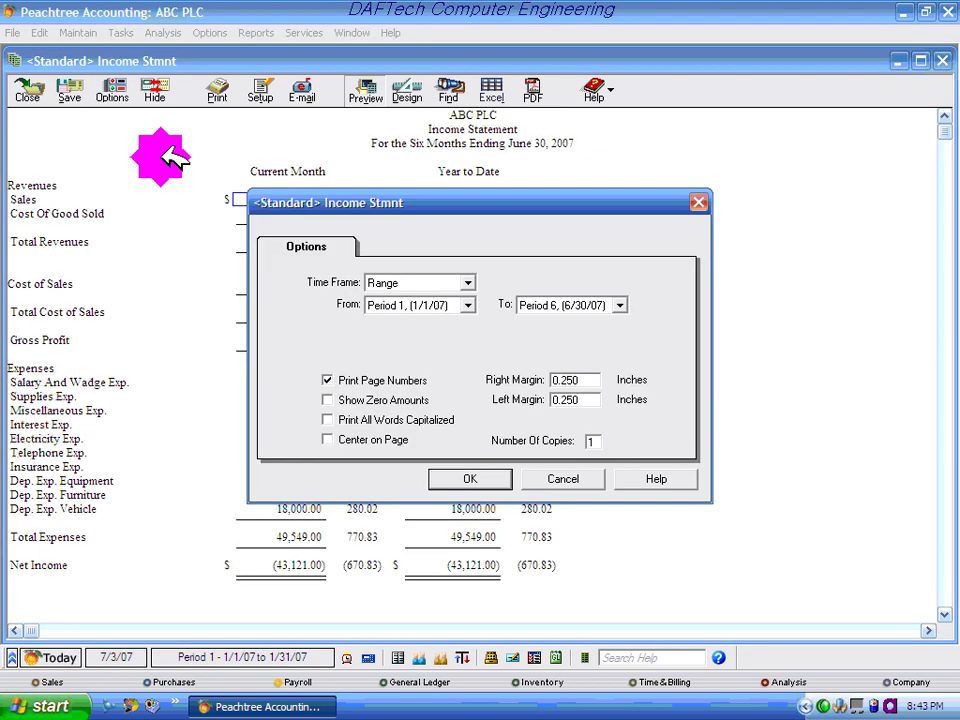
{"action": "left_click", "coordinate": [328, 399]}
{"action": "left_click", "coordinate": [476, 481]}
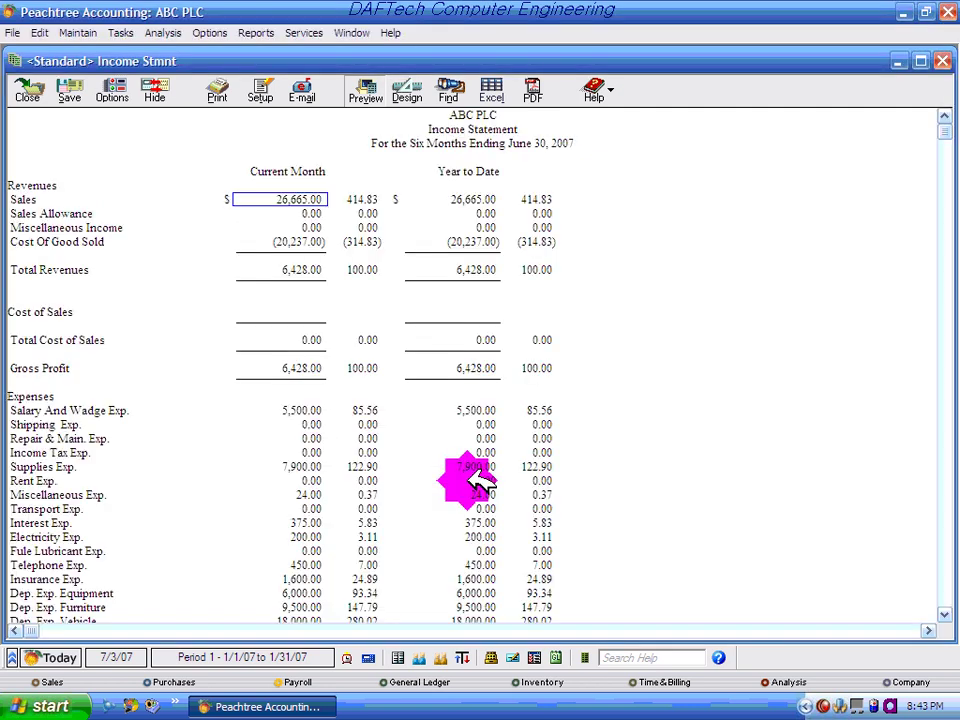
{"action": "left_click", "coordinate": [328, 438]}
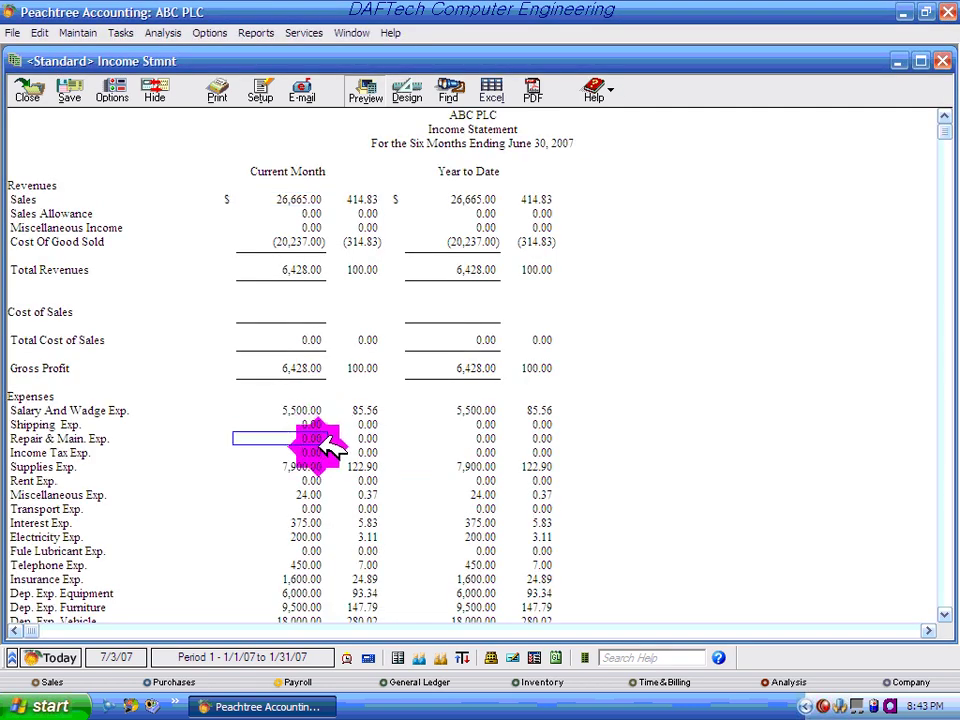
{"action": "left_click", "coordinate": [112, 91]}
{"action": "left_click", "coordinate": [328, 399]}
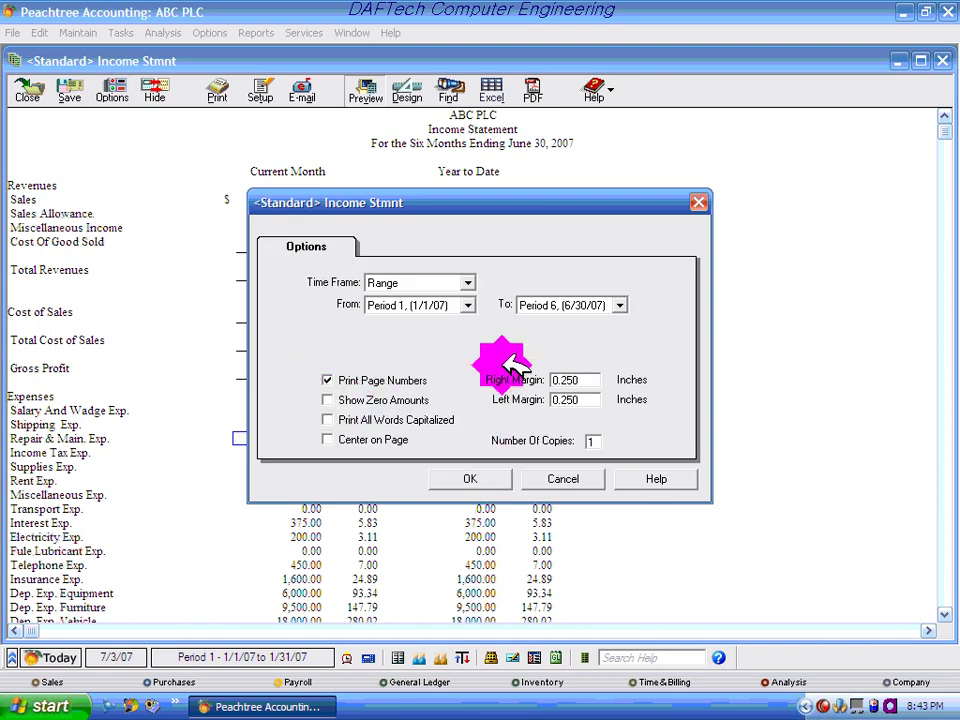
{"action": "left_click", "coordinate": [345, 400]}
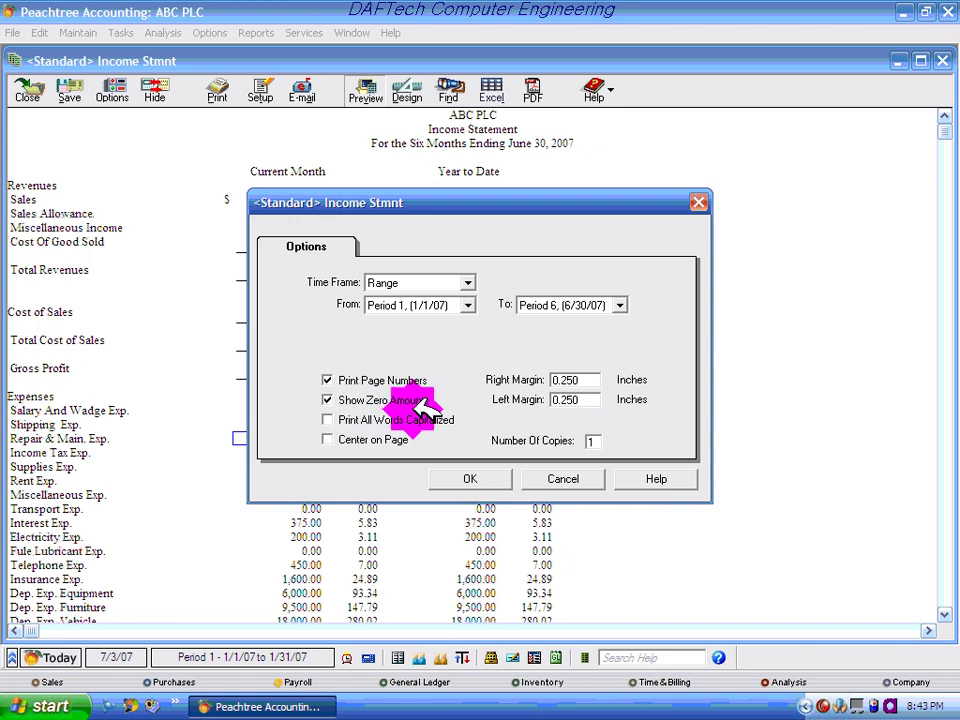
{"action": "key", "text": "Return"}
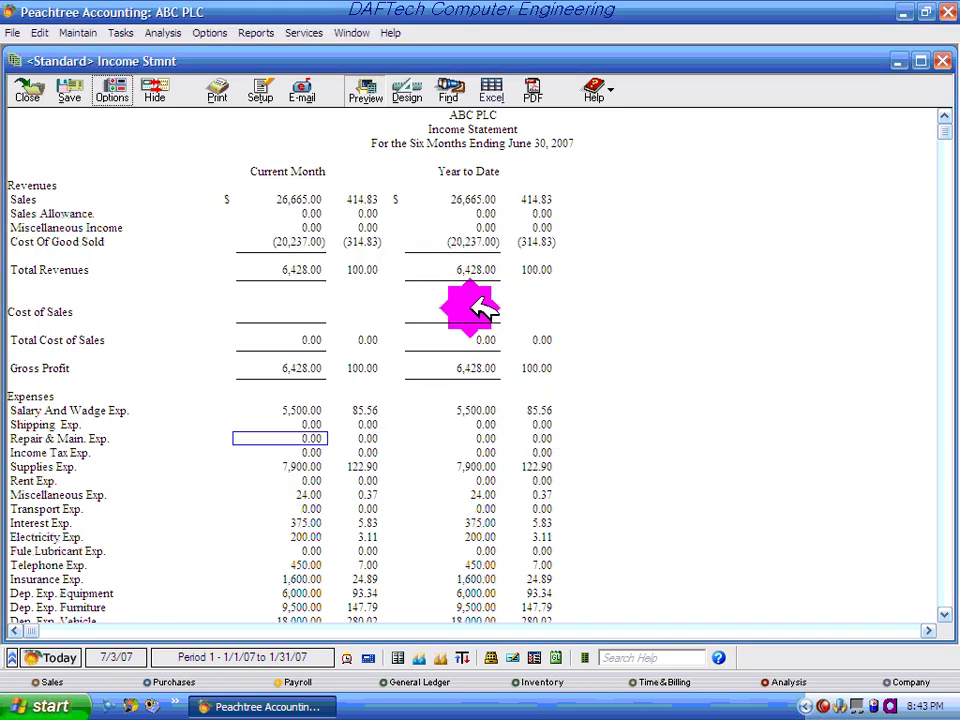
- Close the income statement and generate the Item Costing Report from the Inventory report area
{"action": "left_click", "coordinate": [942, 61]}
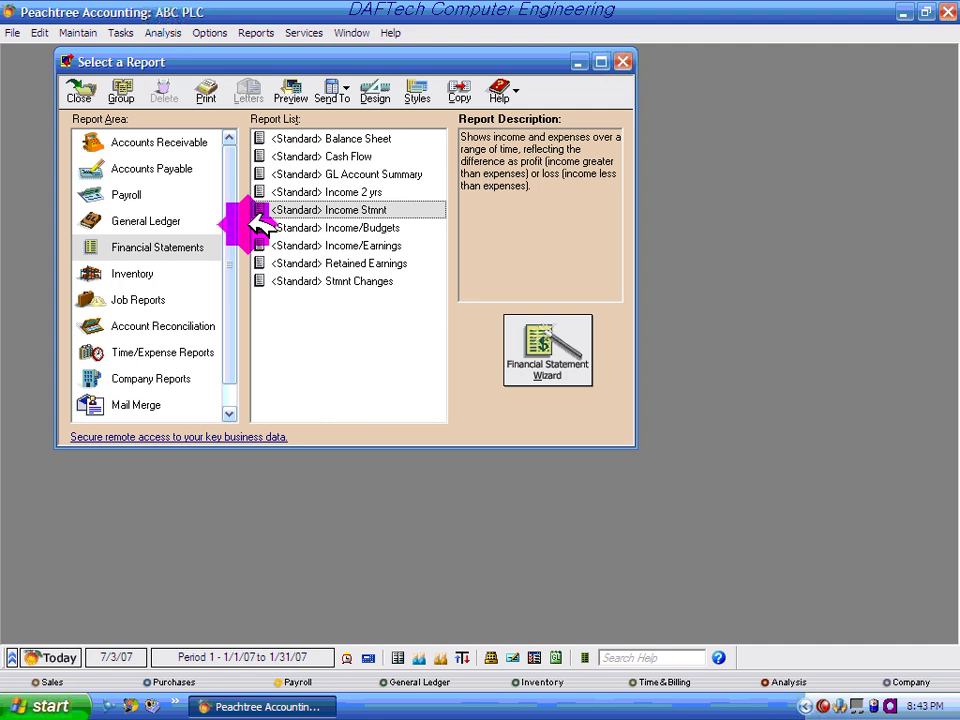
{"action": "left_click", "coordinate": [133, 274]}
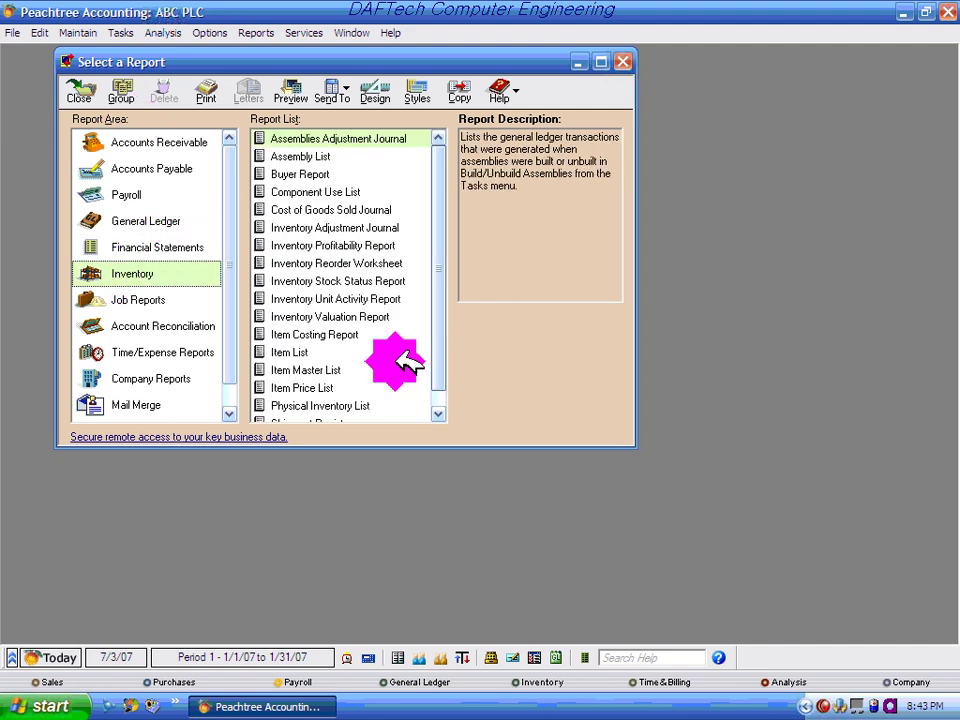
{"action": "double_click", "coordinate": [317, 334]}
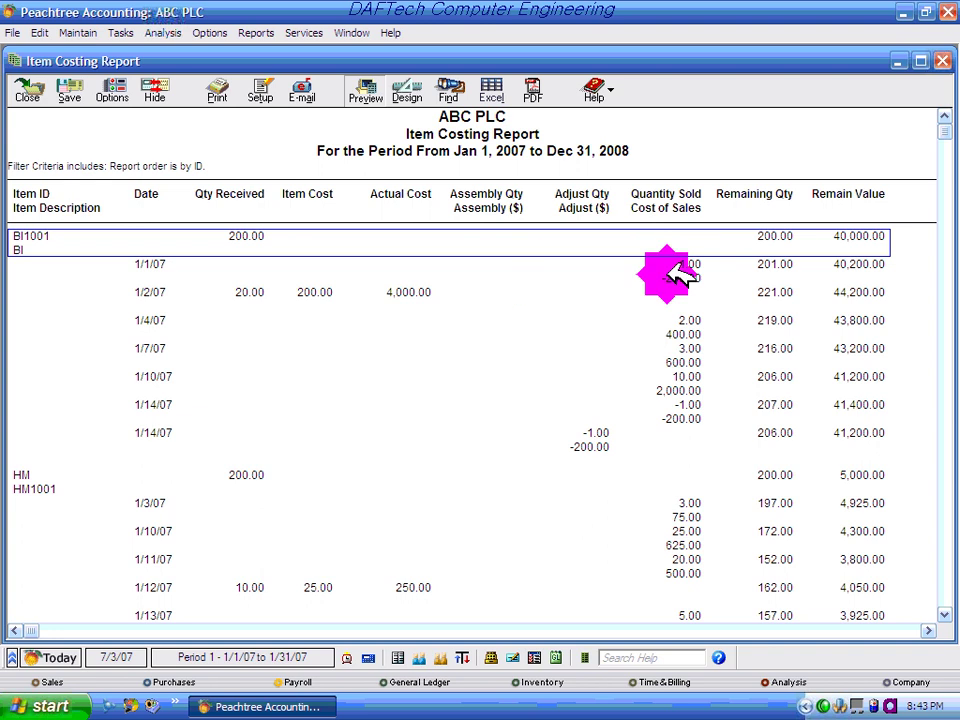
- Examine the quantity sold, cost of sales and remaining value entries for each item in the Item Costing Report
{"action": "left_click", "coordinate": [706, 260]}
{"action": "left_click", "coordinate": [703, 298]}
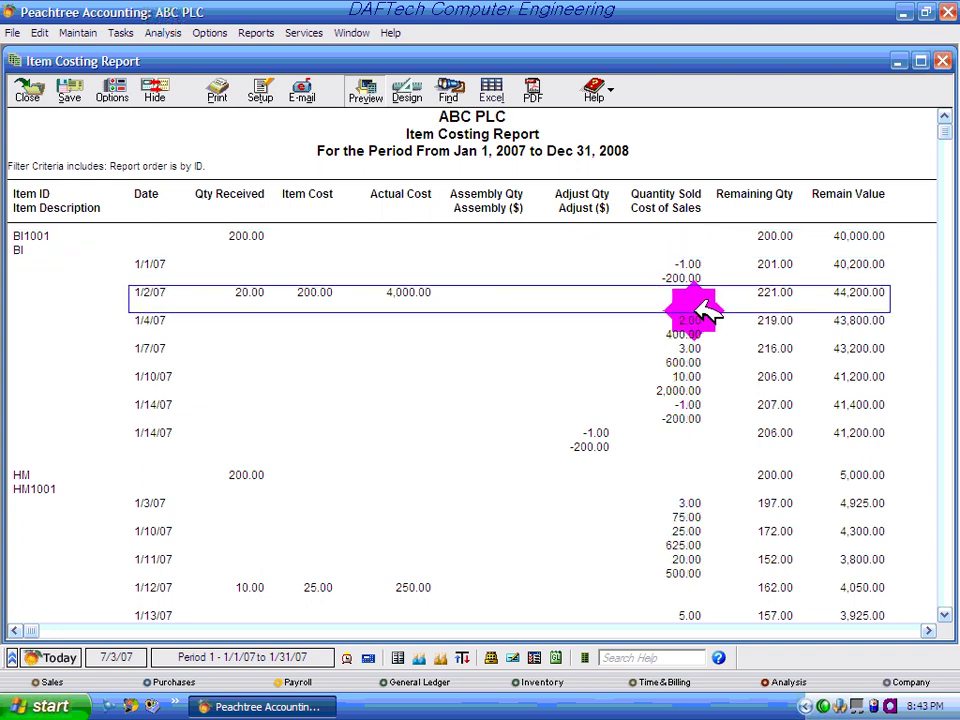
{"action": "left_click", "coordinate": [703, 328]}
{"action": "left_click", "coordinate": [705, 355]}
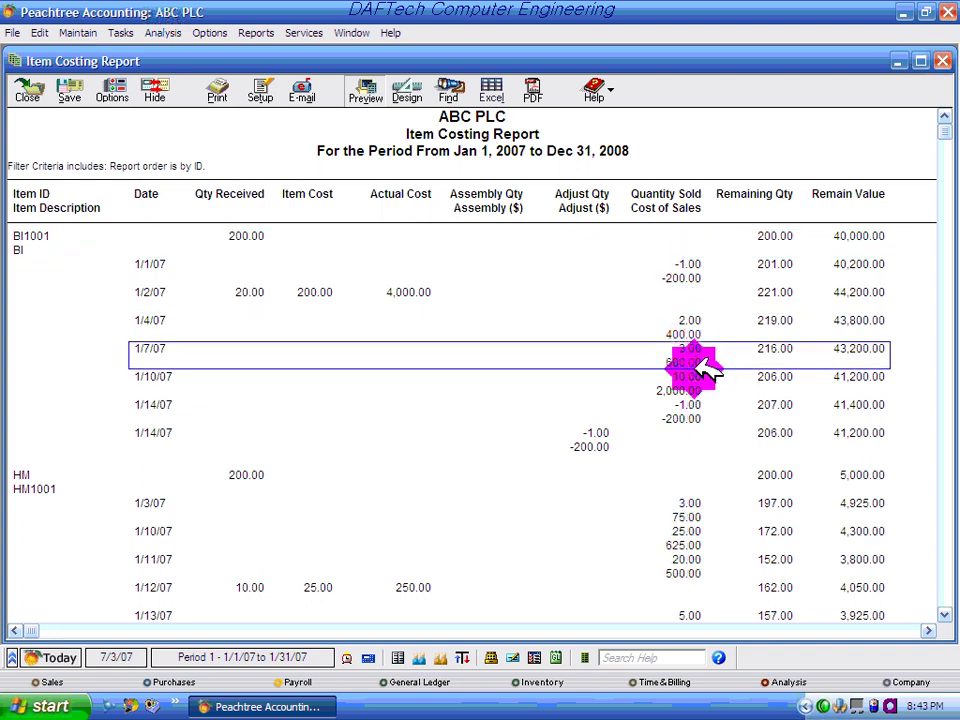
{"action": "left_click", "coordinate": [706, 382]}
{"action": "scroll", "coordinate": [703, 386], "scroll_direction": "down", "scroll_amount": 5}
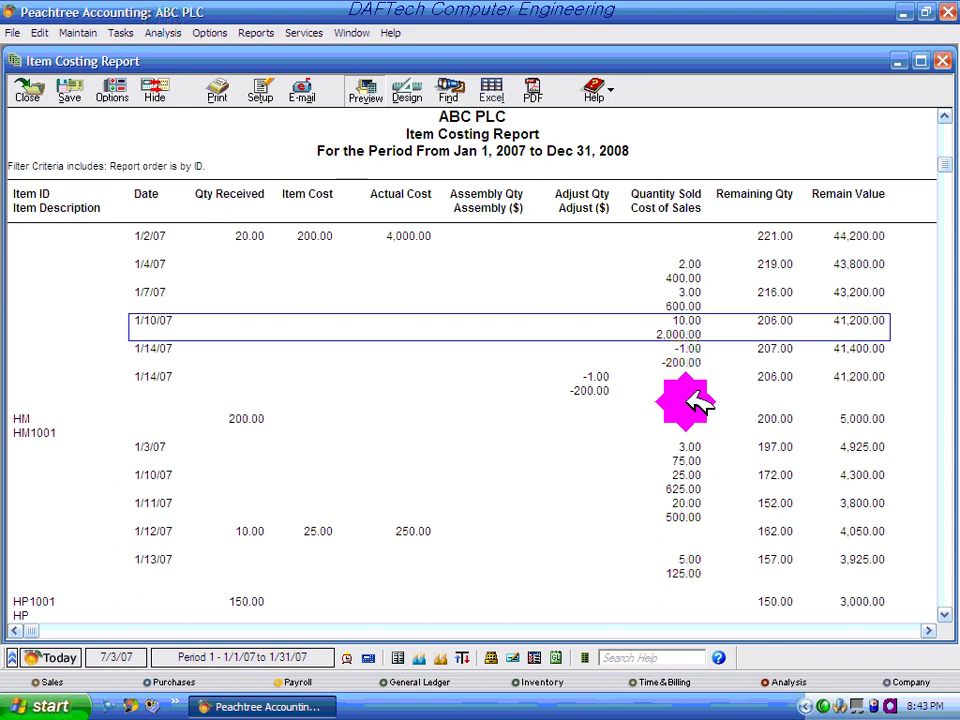
{"action": "scroll", "coordinate": [700, 400], "scroll_direction": "down", "scroll_amount": 7}
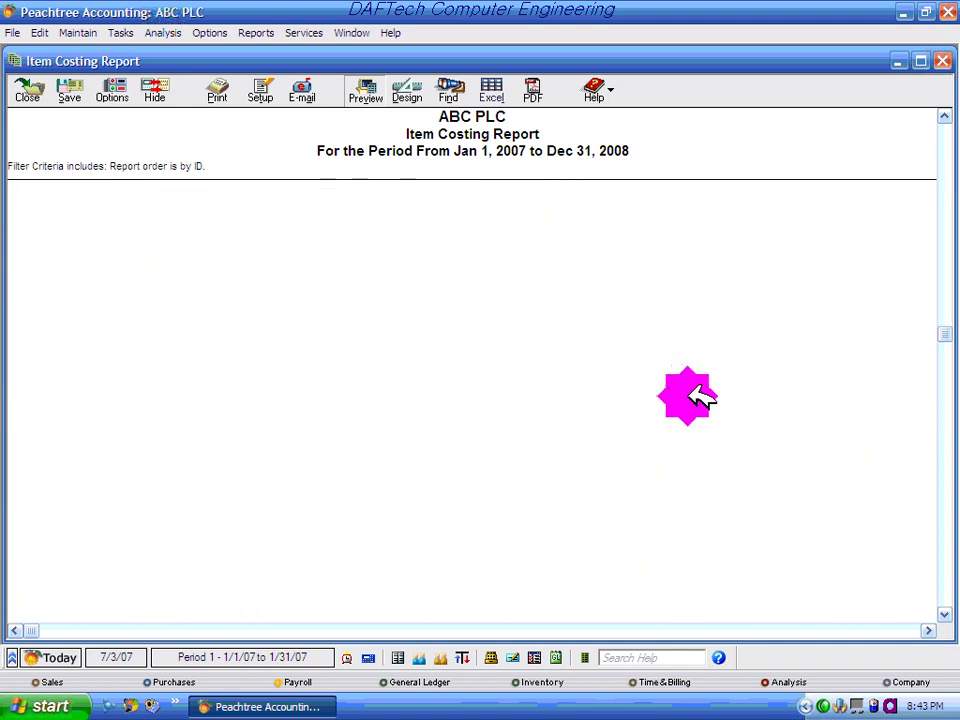
{"action": "scroll", "coordinate": [700, 398], "scroll_direction": "down", "scroll_amount": 1}
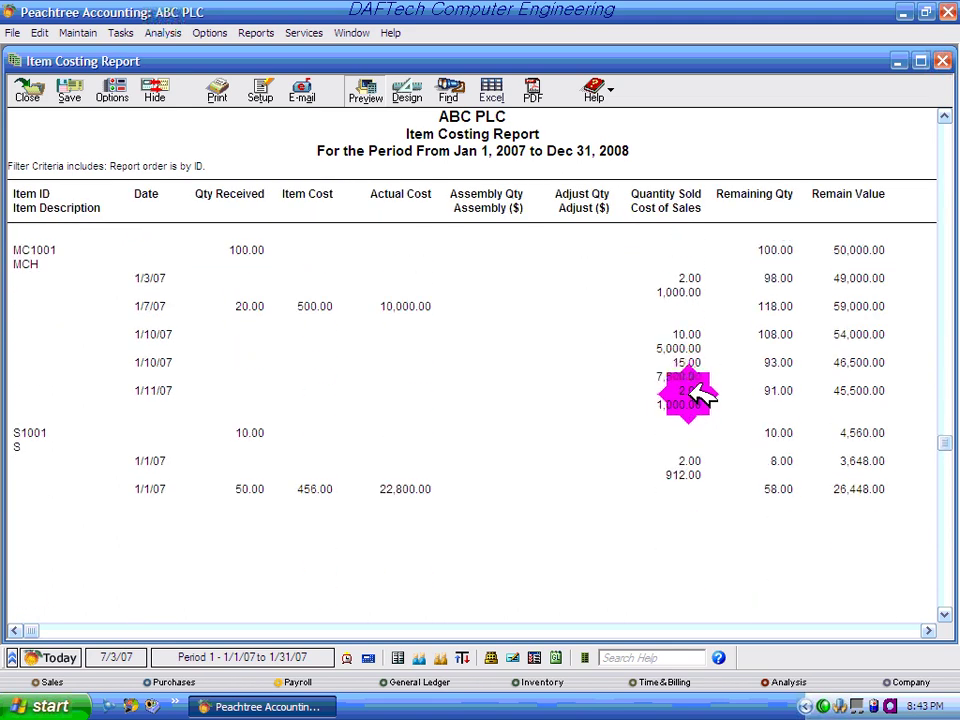
{"action": "scroll", "coordinate": [703, 395], "scroll_direction": "up", "scroll_amount": 10}
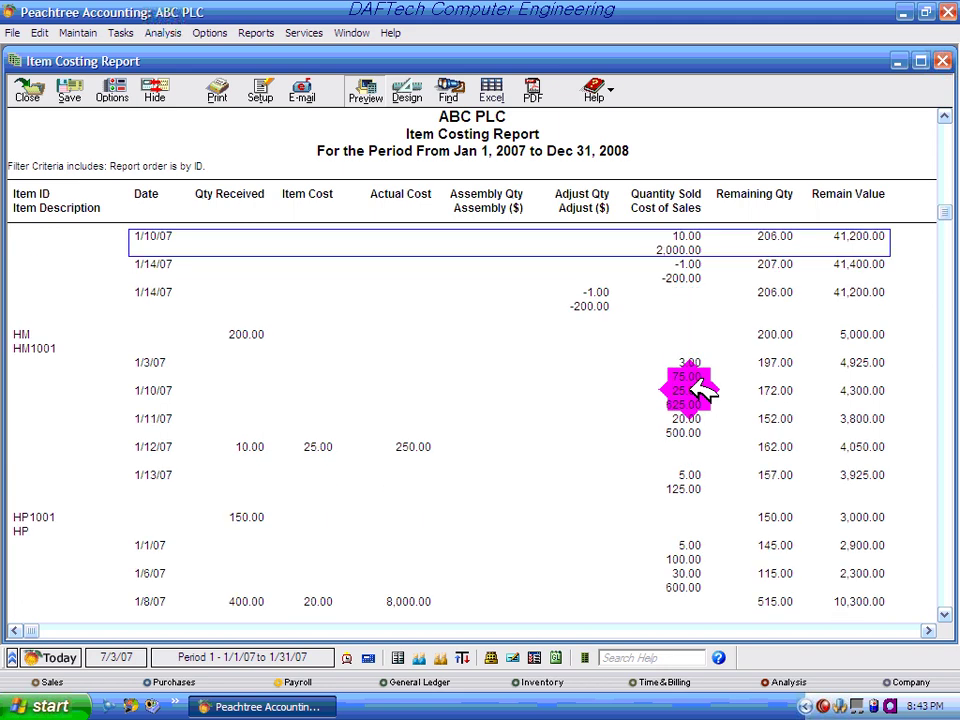
{"action": "scroll", "coordinate": [703, 390], "scroll_direction": "up", "scroll_amount": 4}
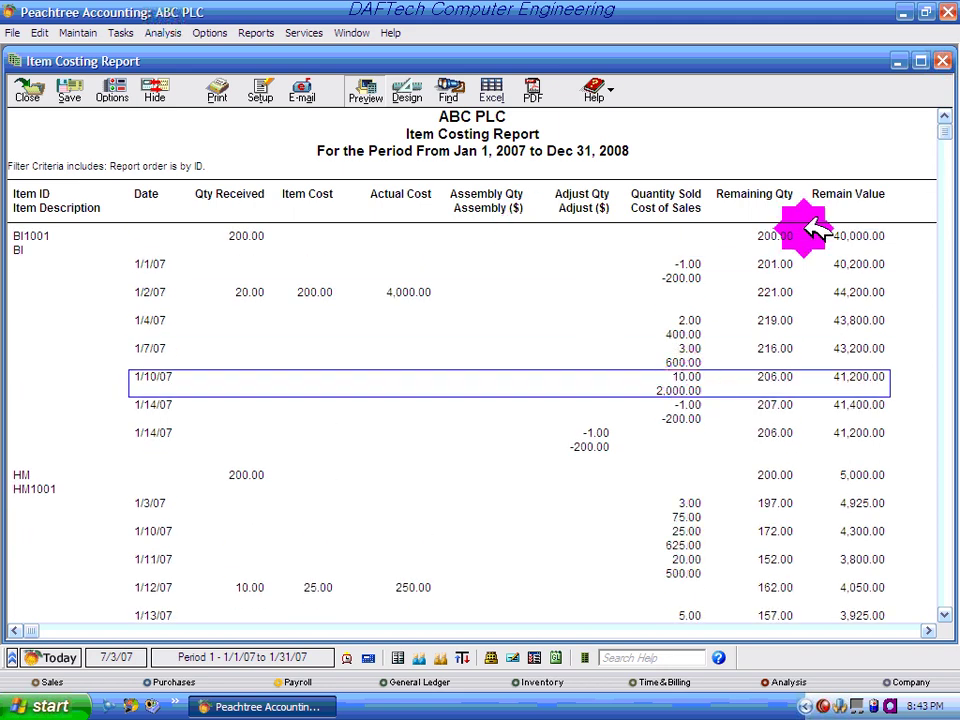
- View the source credit memo of item BI1001's 1/1/07 entry, then close it to return to the report
{"action": "left_click", "coordinate": [746, 248]}
{"action": "left_click", "coordinate": [729, 266]}
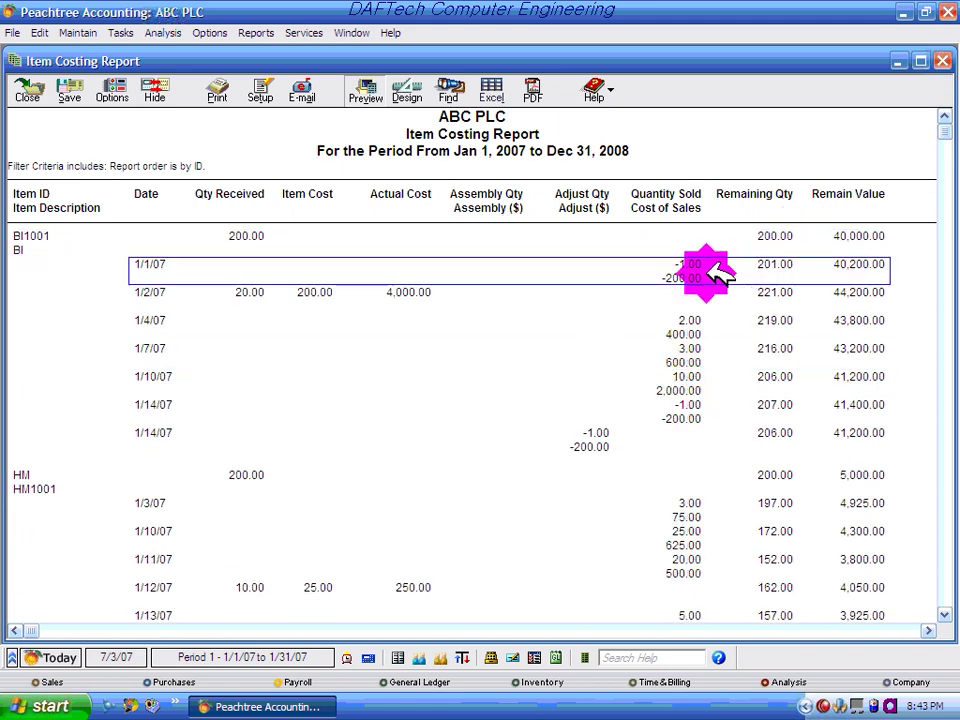
{"action": "double_click", "coordinate": [718, 268]}
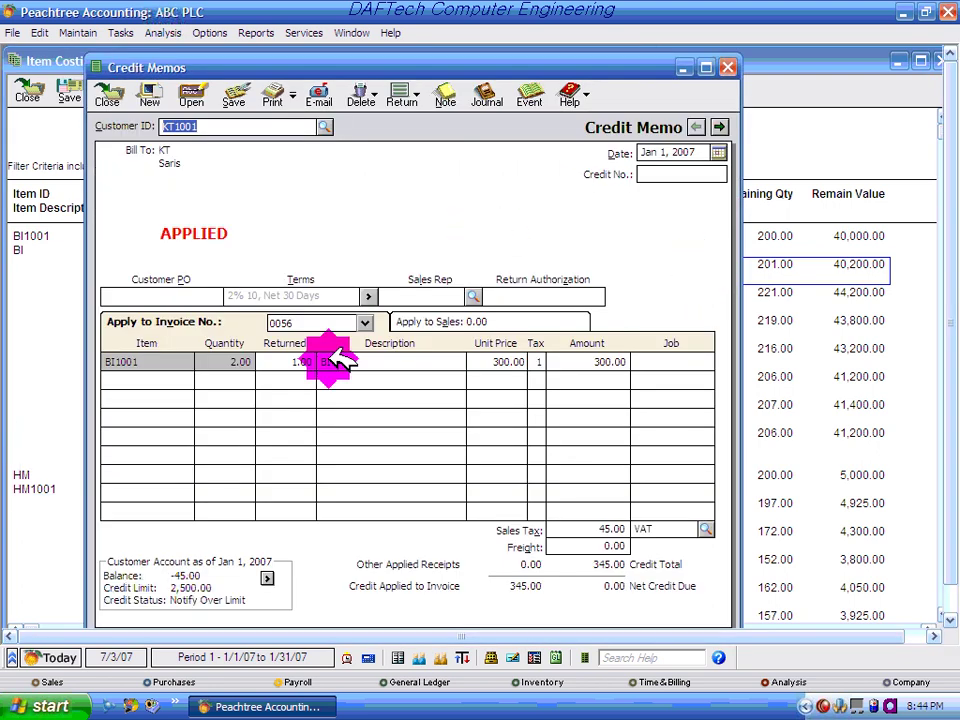
{"action": "left_click", "coordinate": [727, 67]}
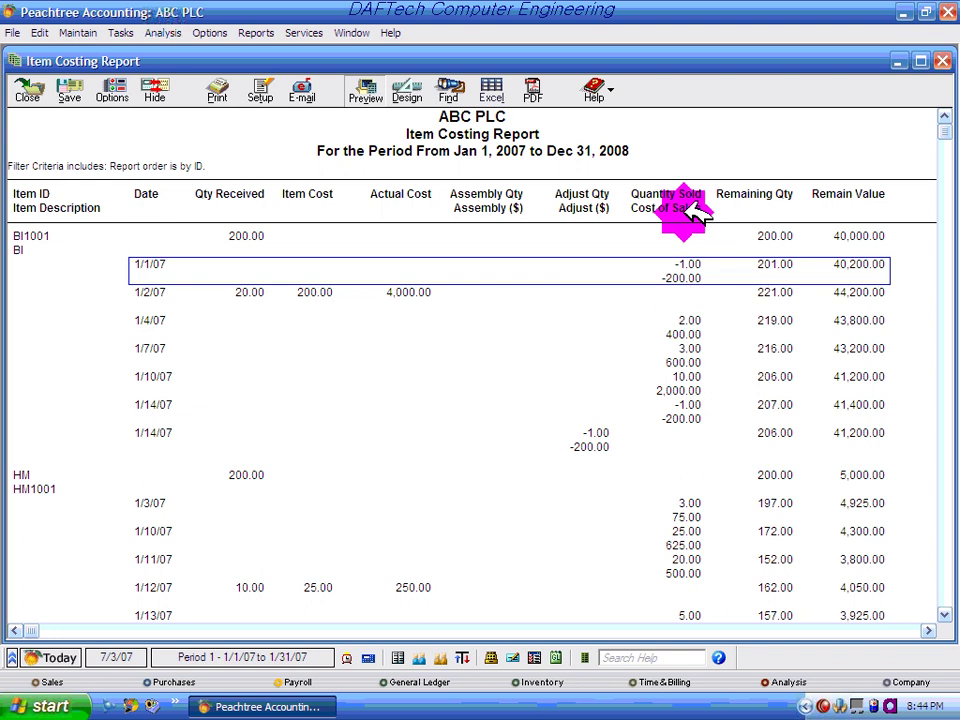
- Open the source sales invoice of item BI1001's 1/4/07 entry and reposition its window to show the invoice in full
{"action": "left_click", "coordinate": [694, 336]}
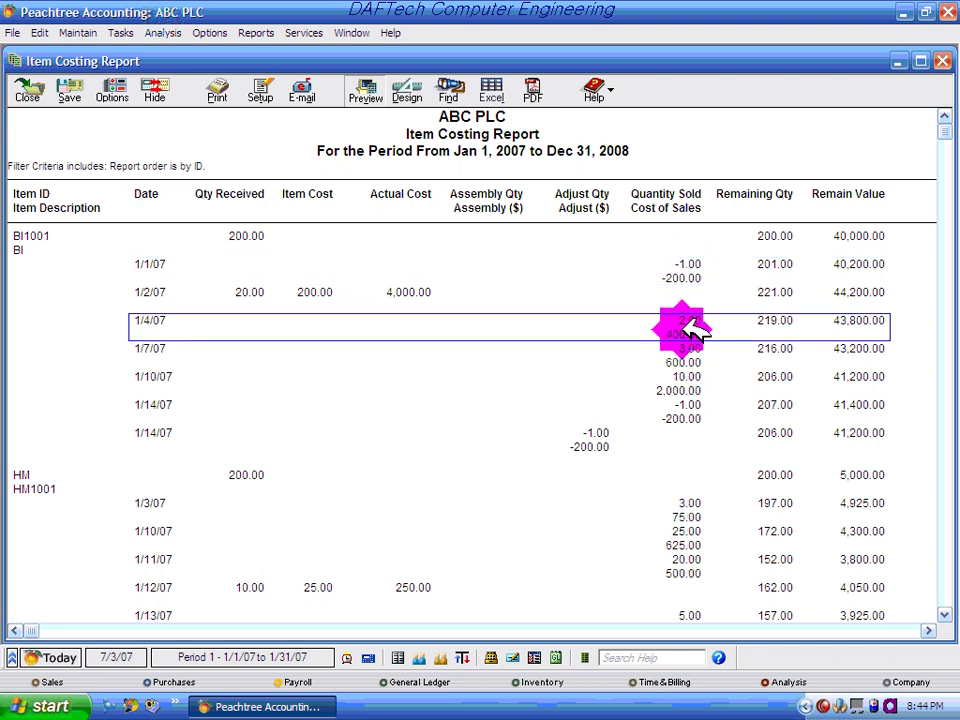
{"action": "double_click", "coordinate": [694, 332]}
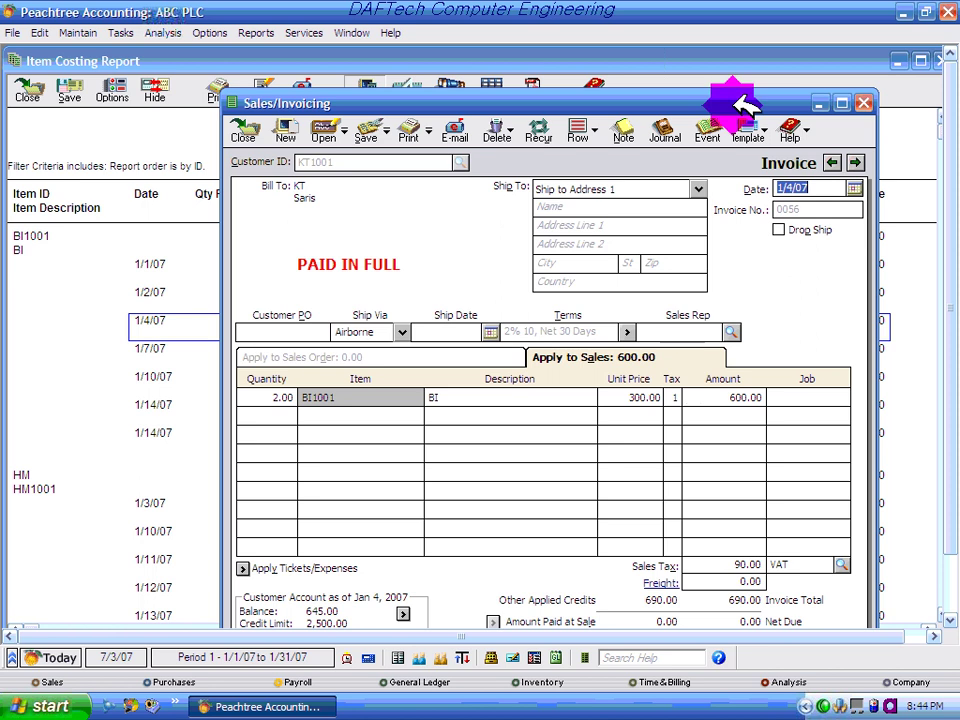
{"action": "left_click_drag", "start_coordinate": [663, 101], "coordinate": [655, 57]}
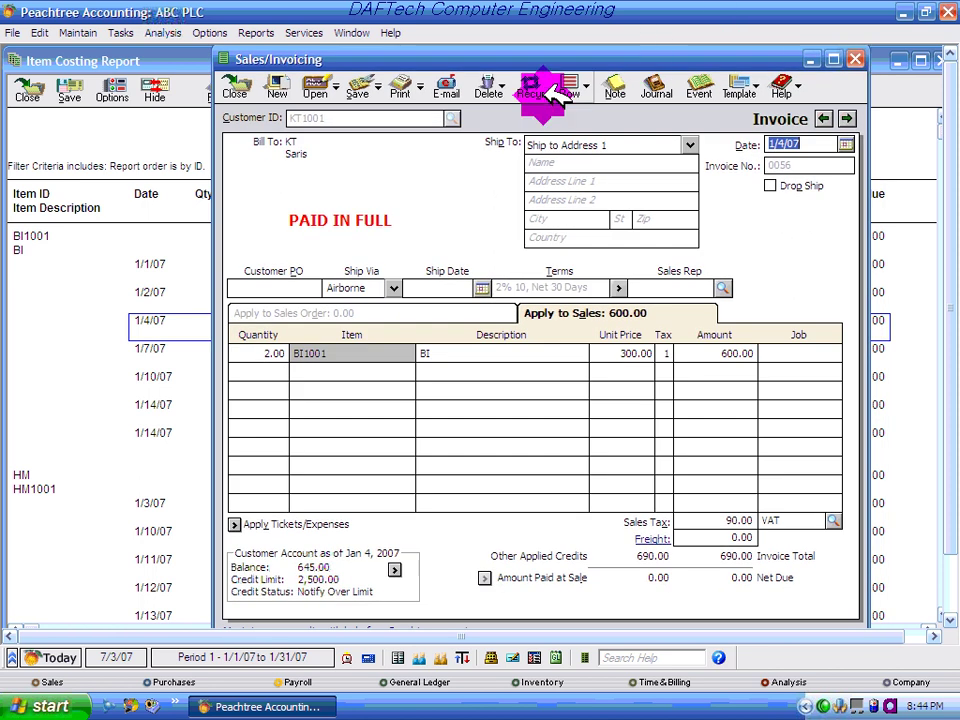
- Close the sales invoice, review item BI1001's 1/7/07 to 1/14/07 entries in the Item Costing Report, and close the report
{"action": "left_click", "coordinate": [855, 59]}
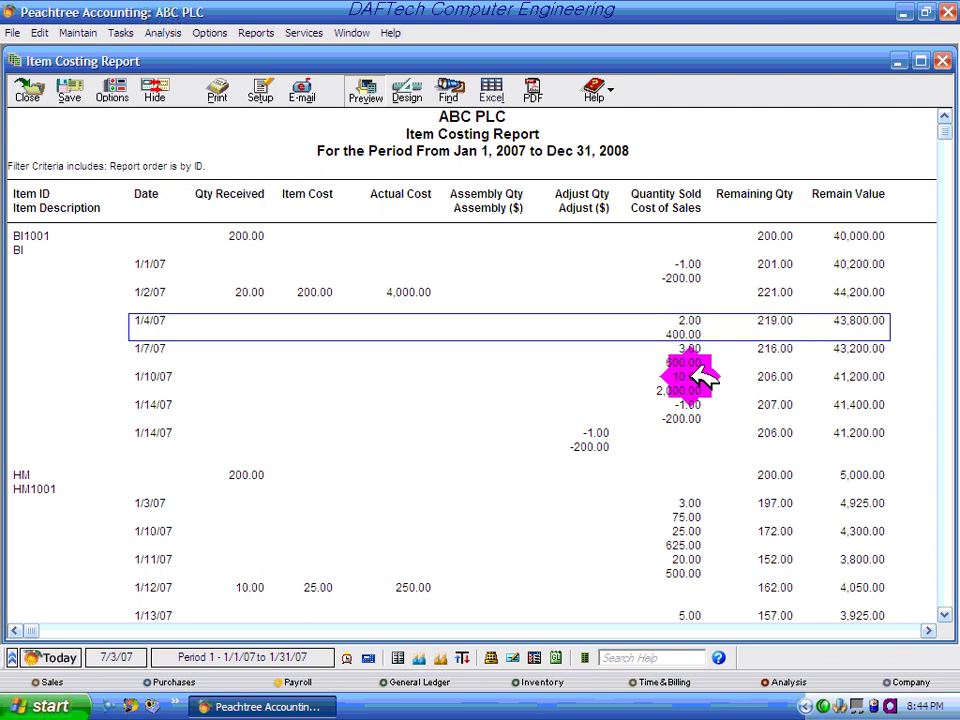
{"action": "left_click", "coordinate": [701, 366]}
{"action": "left_click", "coordinate": [703, 385]}
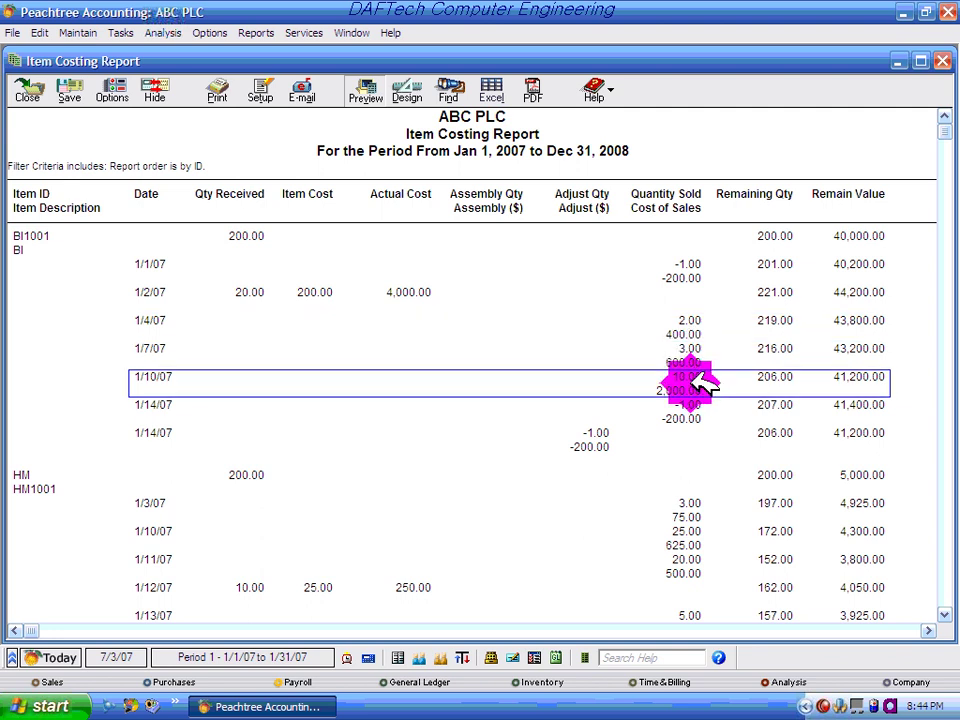
{"action": "left_click", "coordinate": [737, 412]}
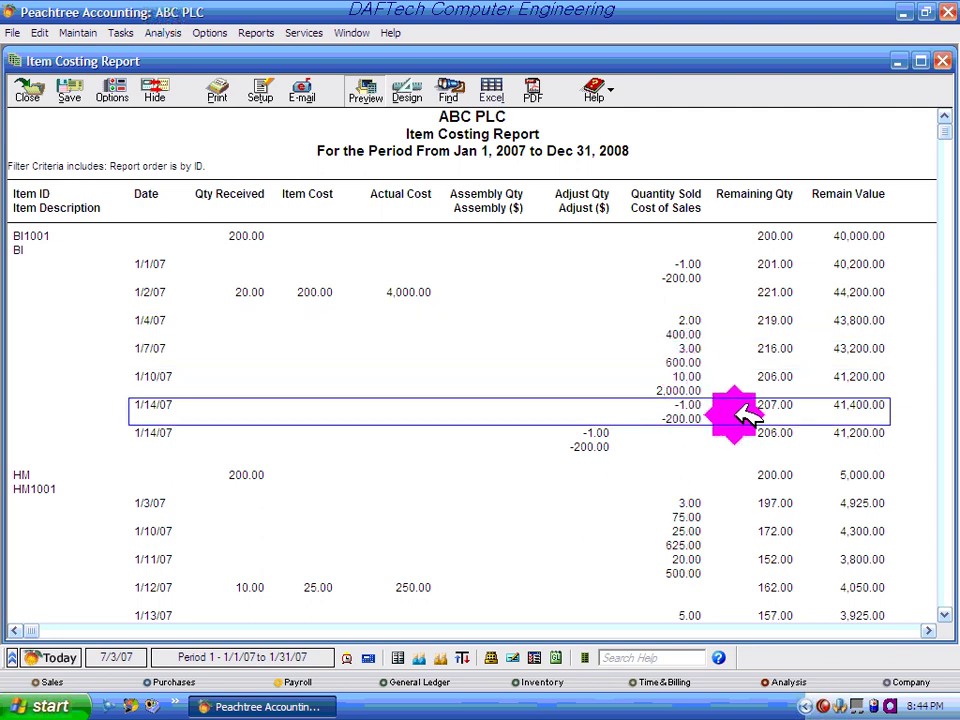
{"action": "left_click", "coordinate": [942, 61]}
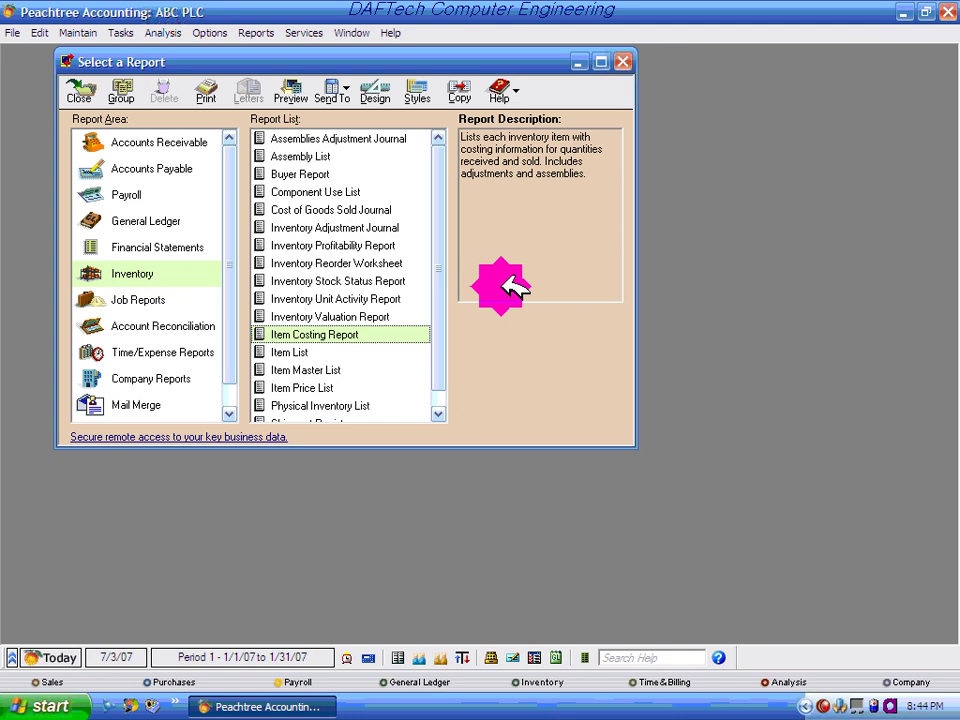
- Generate the Inventory Unit Activity Report to review units sold and purchased per item, then close it
{"action": "left_click", "coordinate": [348, 296]}
{"action": "double_click", "coordinate": [348, 296]}
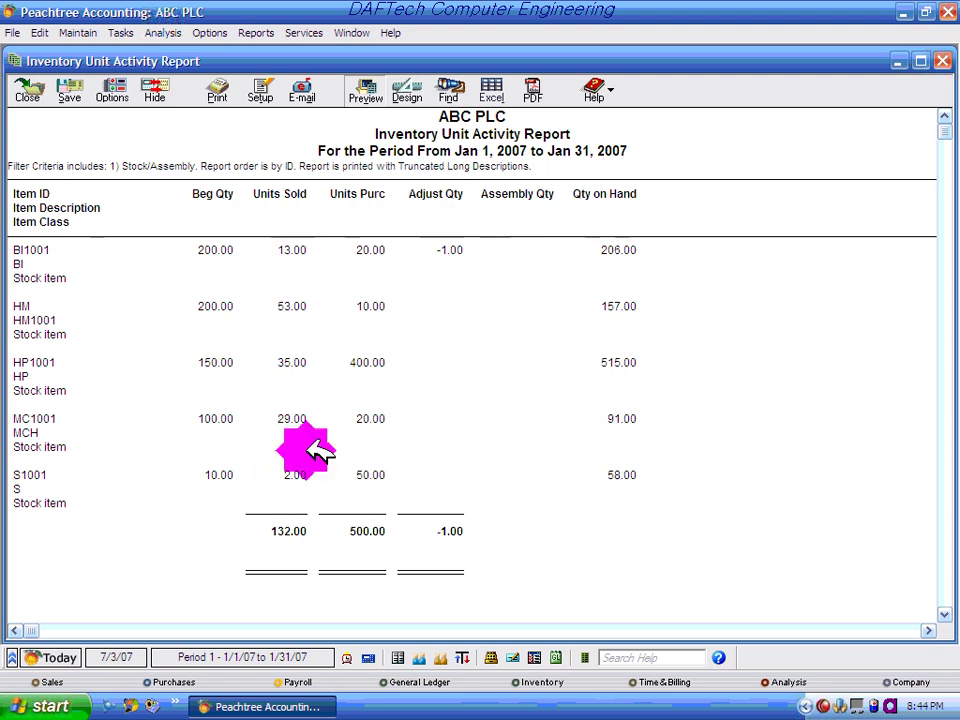
{"action": "left_click", "coordinate": [943, 61]}
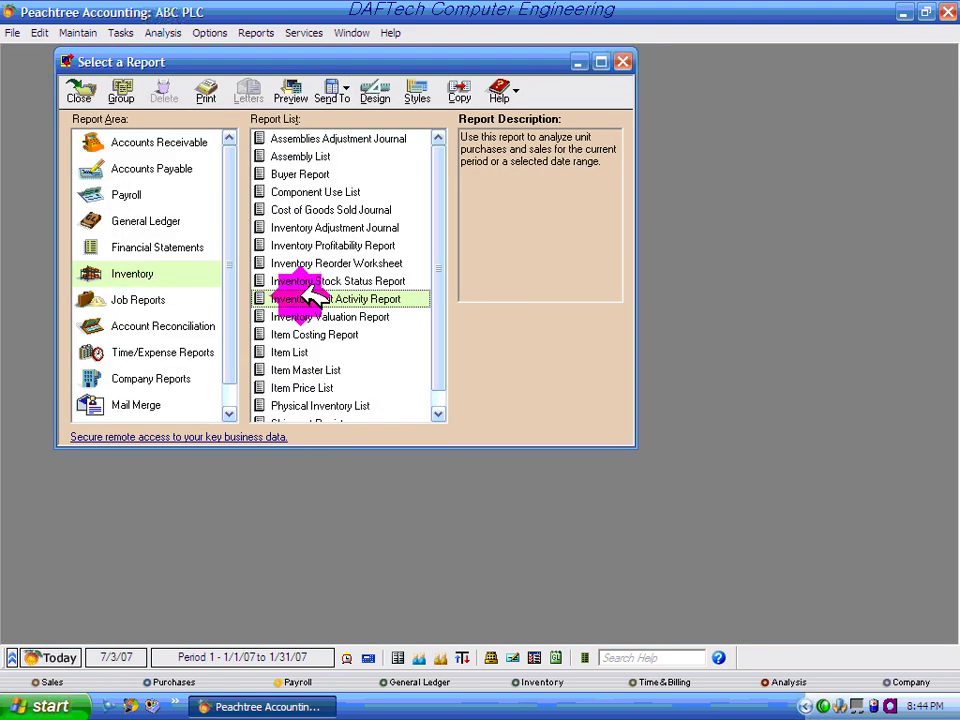
- Generate the Inventory Adjustment Journal, view the source adjustment of its 1/14/07 entry, and close both windows
{"action": "double_click", "coordinate": [340, 228]}
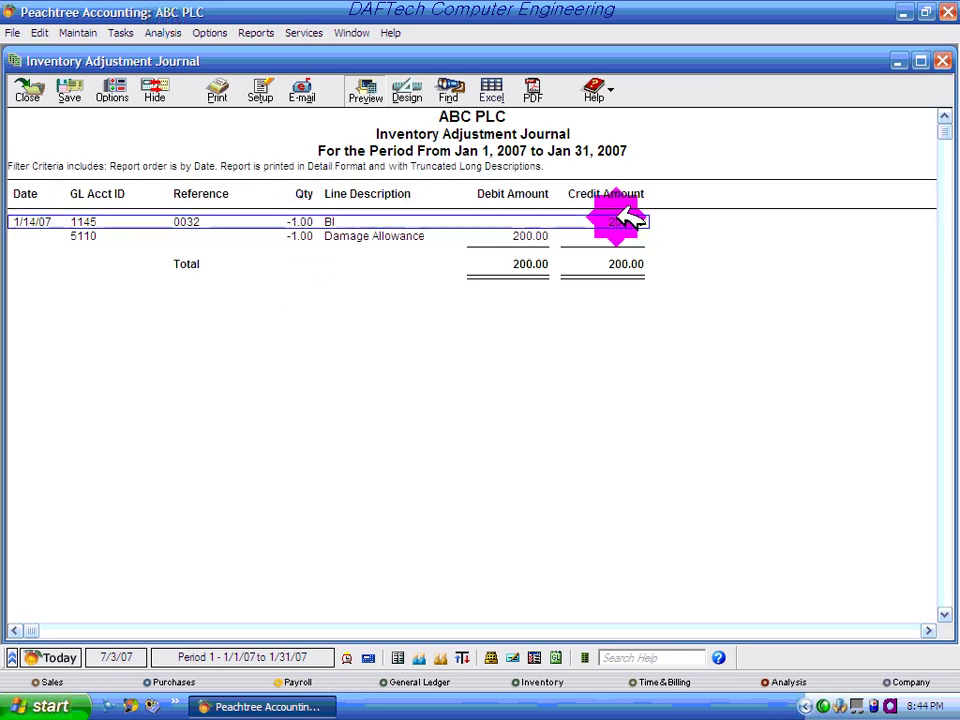
{"action": "double_click", "coordinate": [81, 223]}
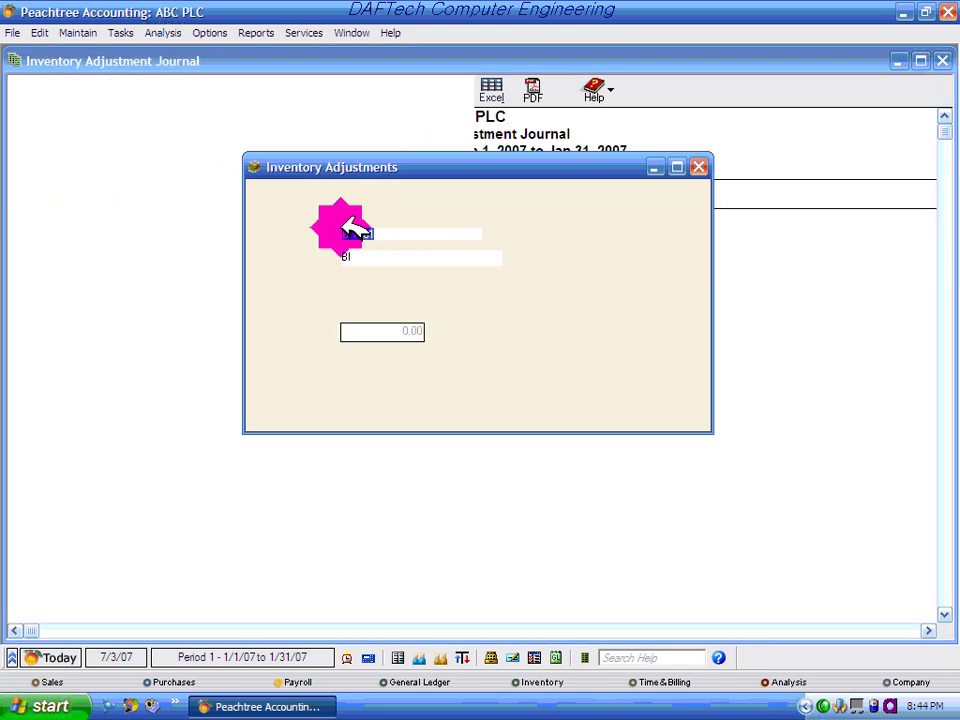
{"action": "left_click", "coordinate": [700, 167]}
{"action": "left_click", "coordinate": [944, 61]}
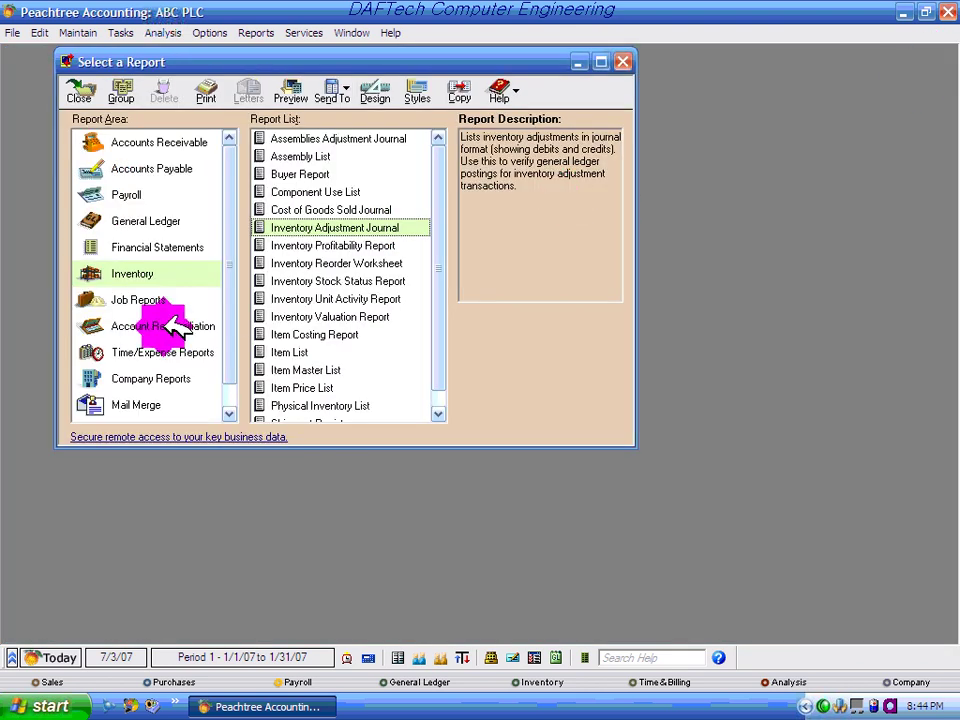
- Generate the Cost of Goods Sold Journal to review its debit and credit postings, then close it
{"action": "double_click", "coordinate": [350, 211]}
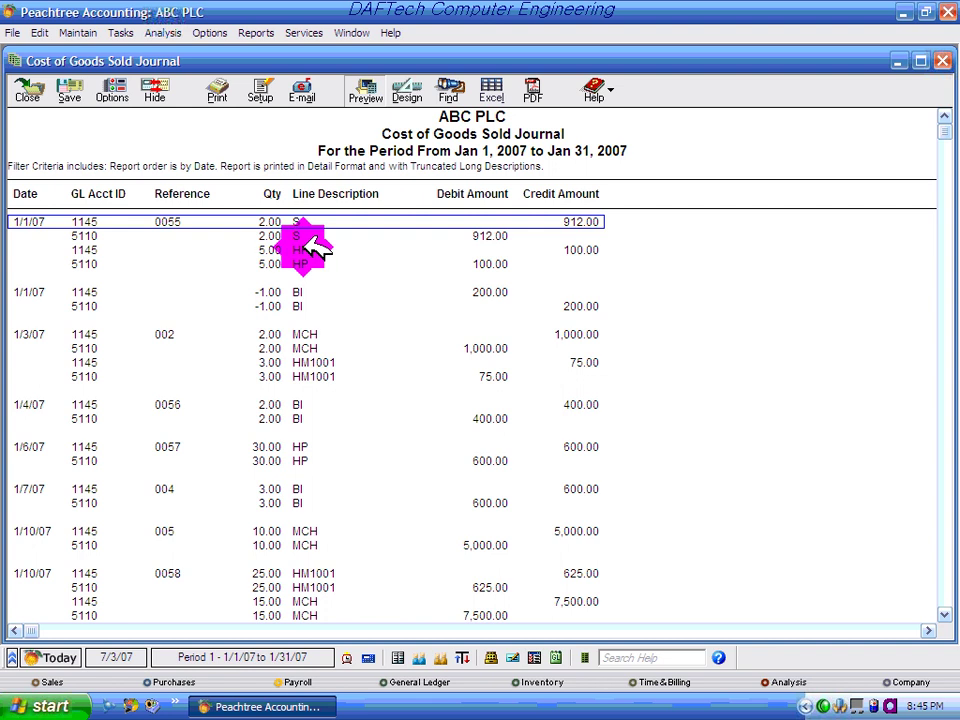
{"action": "left_click", "coordinate": [942, 61]}
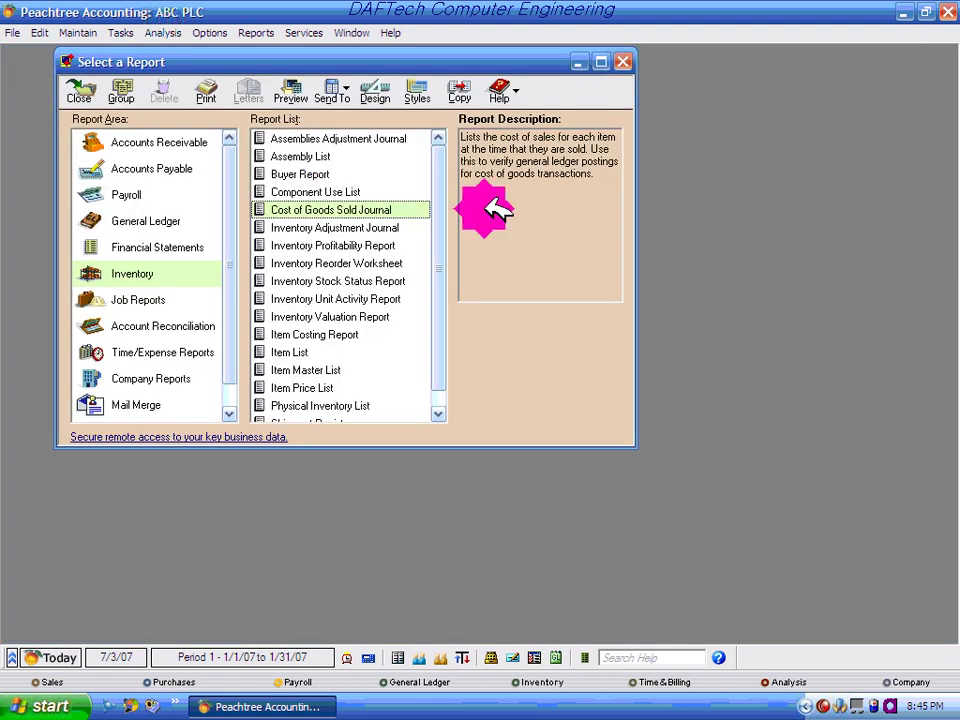